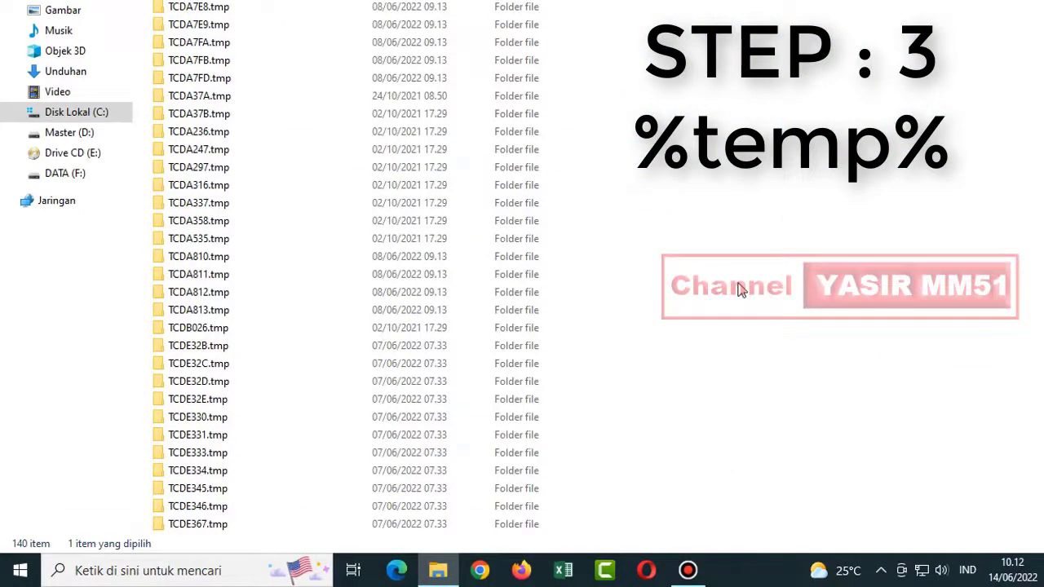
# Delete all files and folders in the user's local Temp folder.
pyautogui.scroll(-18, 706, 254)
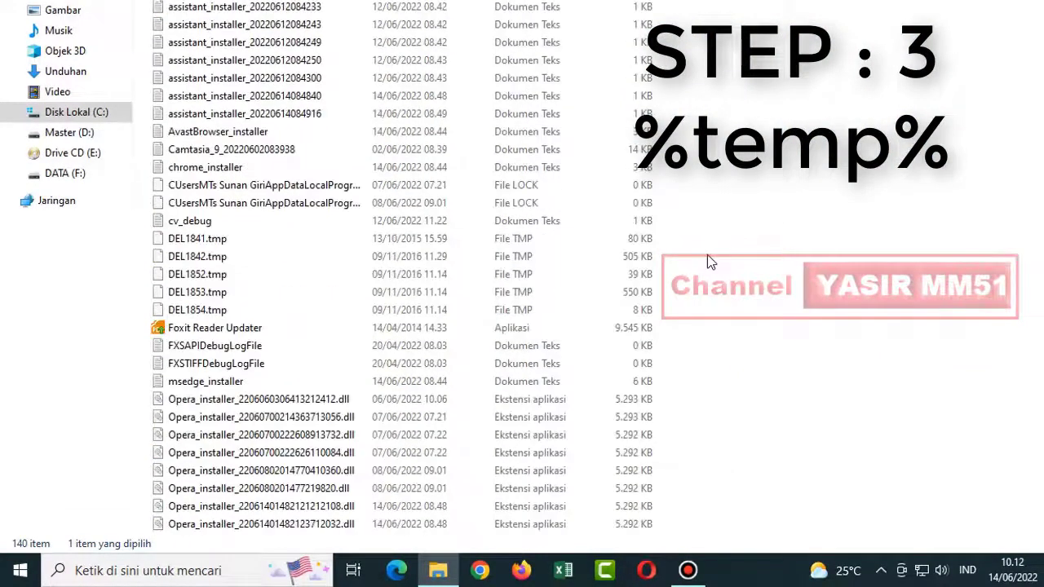
pyautogui.scroll(20, 707, 254)
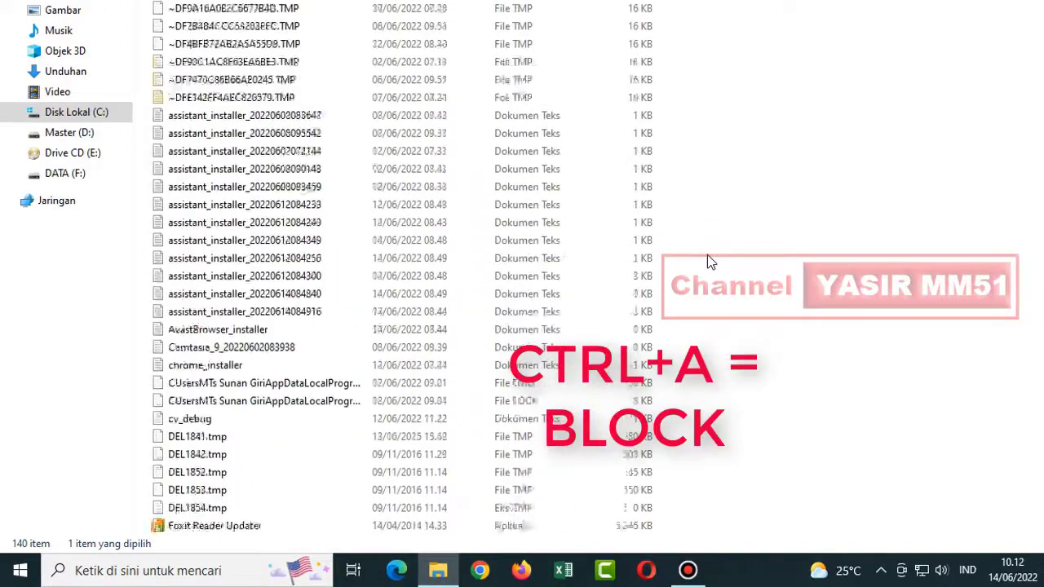
pyautogui.scroll(10, 707, 255)
pyautogui.click(779, 210)
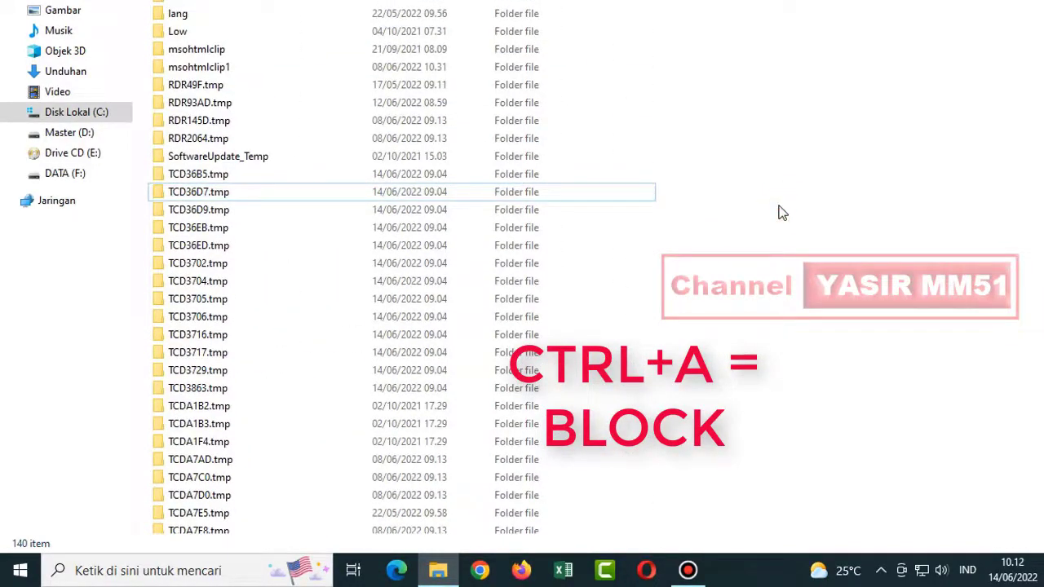
pyautogui.hotkey('ctrl', 'a')
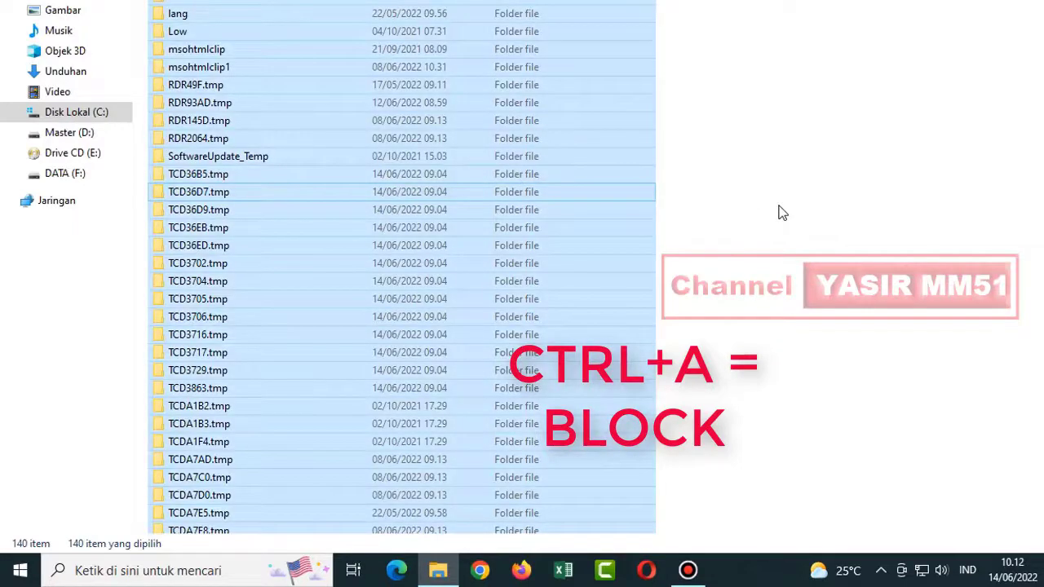
pyautogui.rightClick(580, 136)
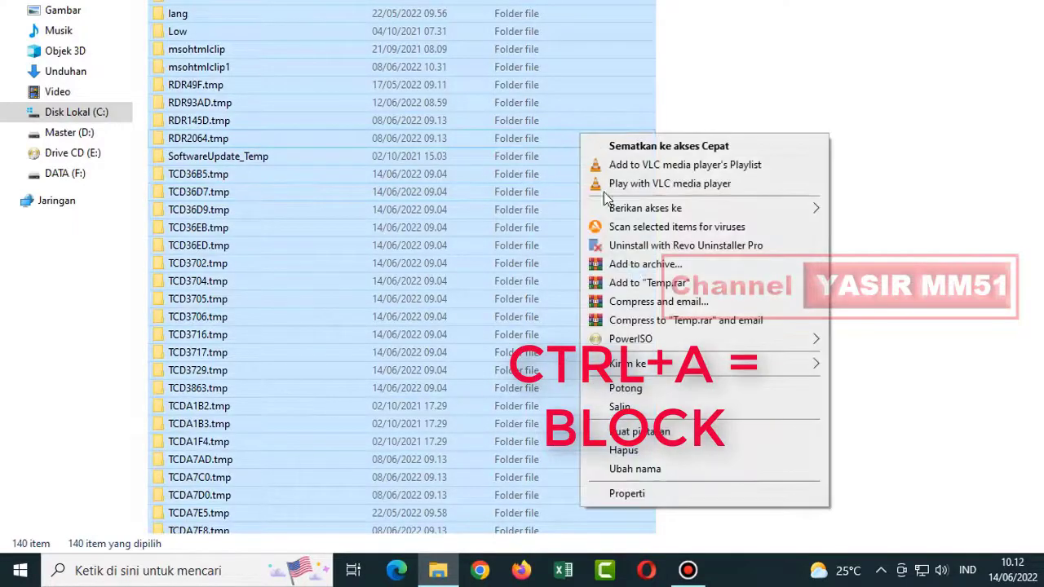
pyautogui.click(641, 452)
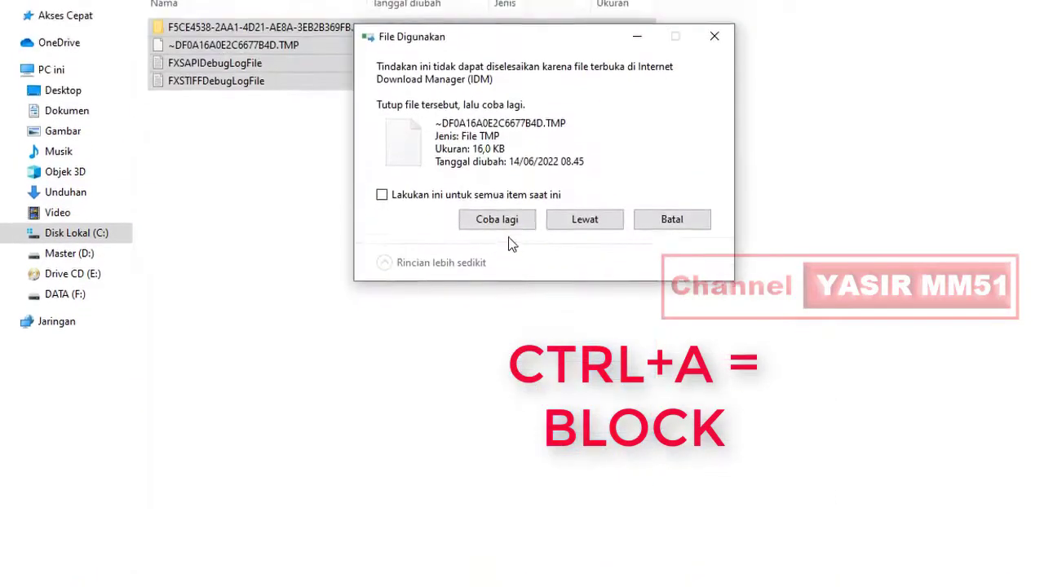
# Retry deleting the in-use temporary files, then skip each one that is still open in another program.
pyautogui.click(477, 248)
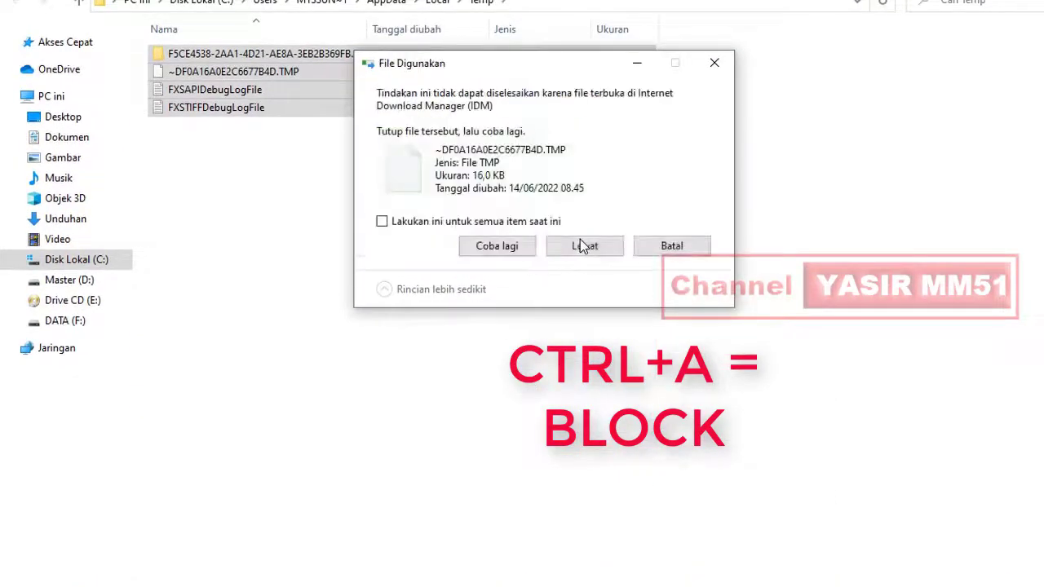
pyautogui.click(501, 246)
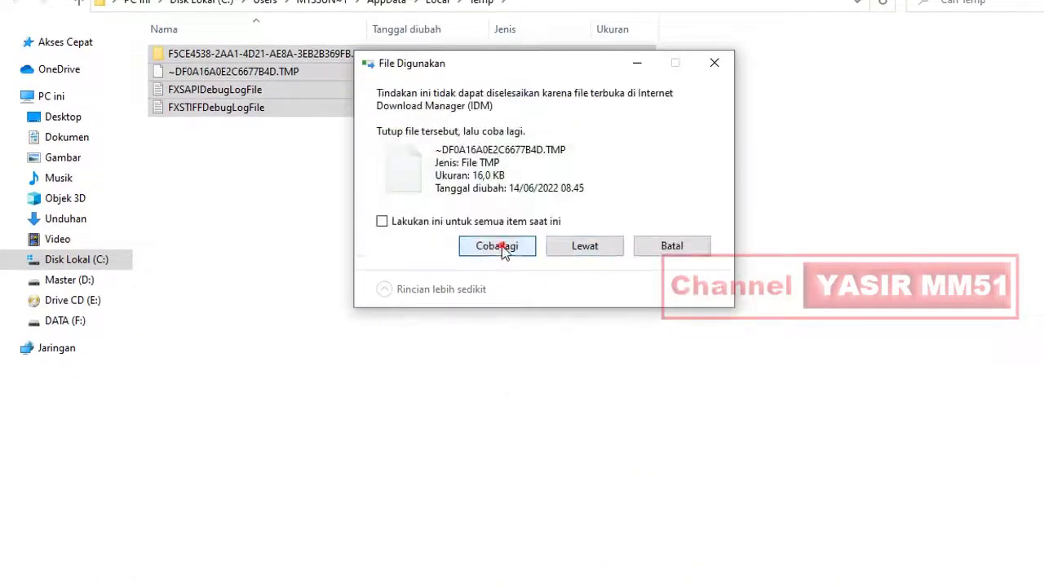
pyautogui.click(593, 248)
pyautogui.click(583, 247)
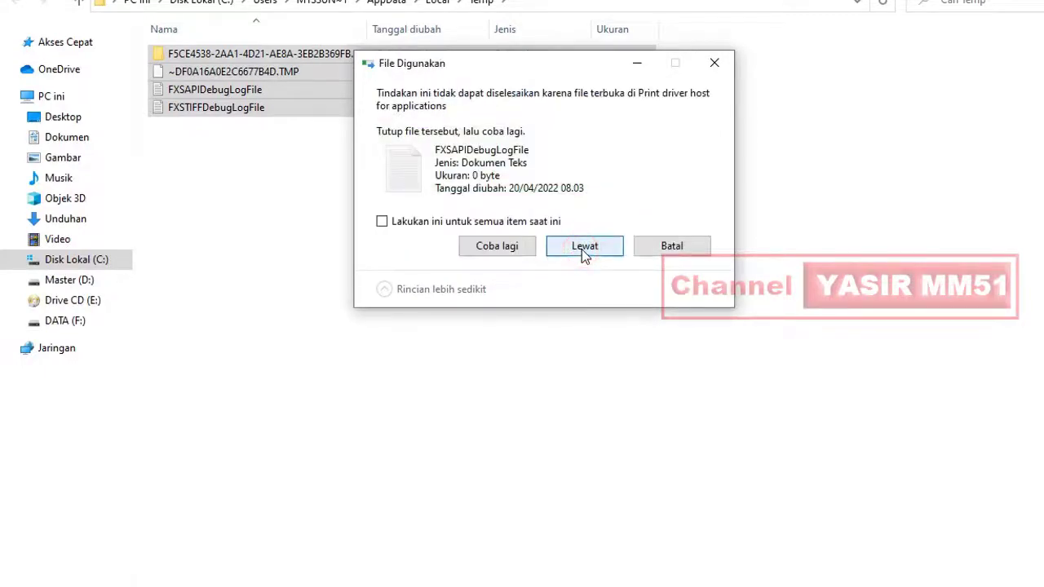
pyautogui.click(583, 246)
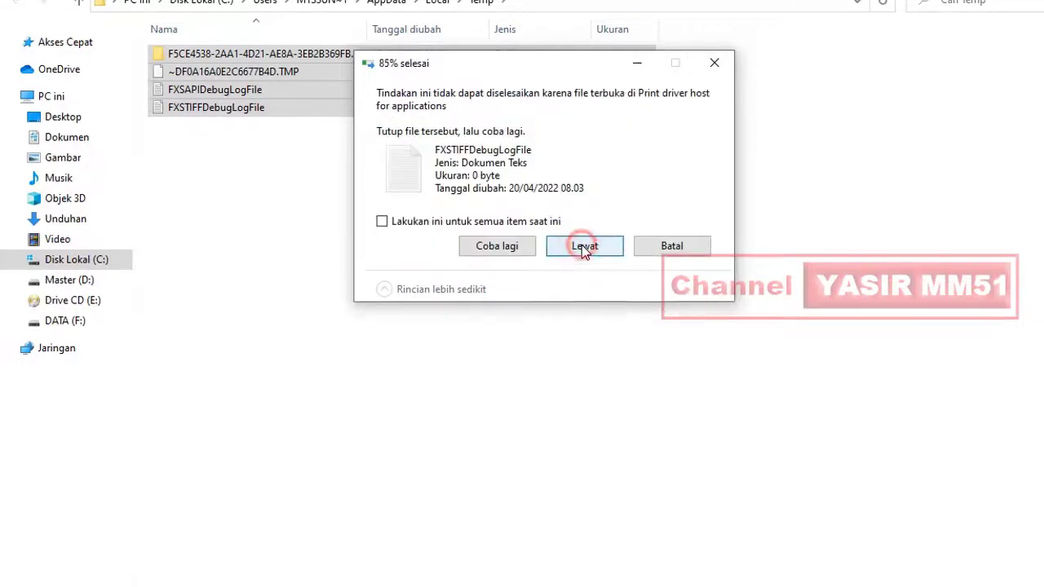
pyautogui.click(582, 245)
# Collapse the details of the deletion progress and close its window.
pyautogui.click(584, 208)
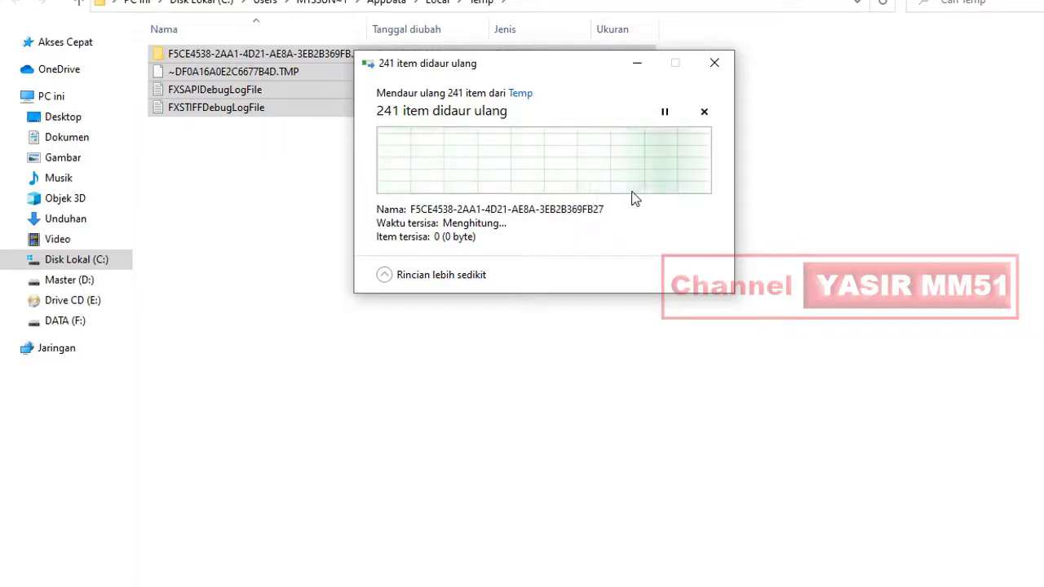
pyautogui.click(383, 275)
pyautogui.click(392, 181)
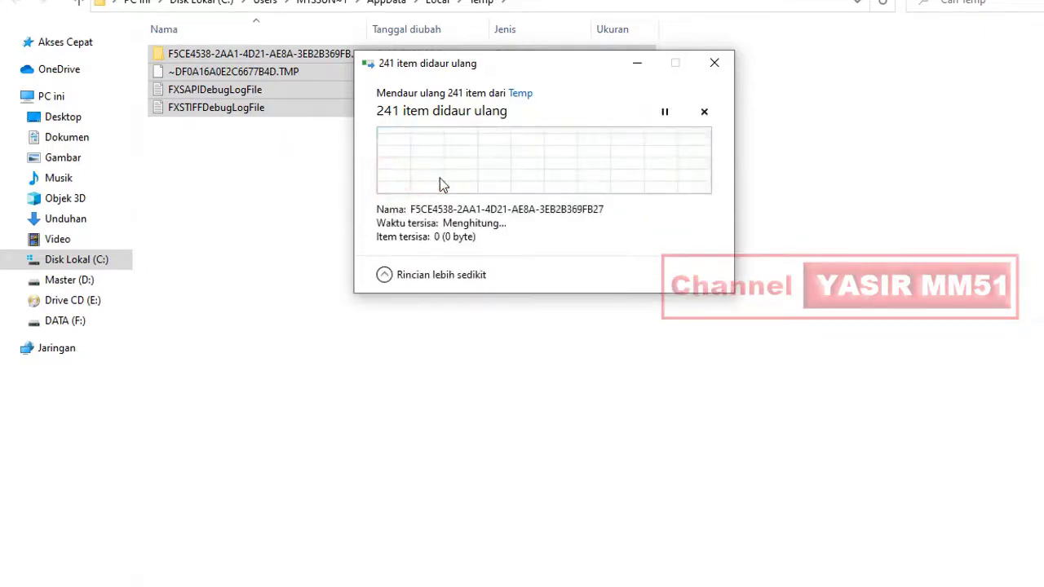
pyautogui.click(385, 276)
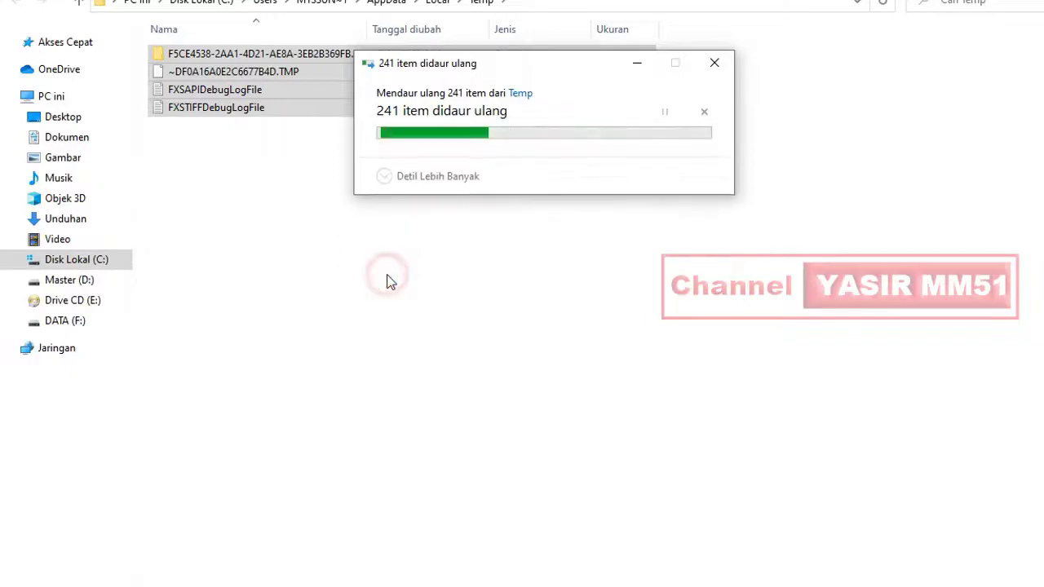
pyautogui.click(708, 68)
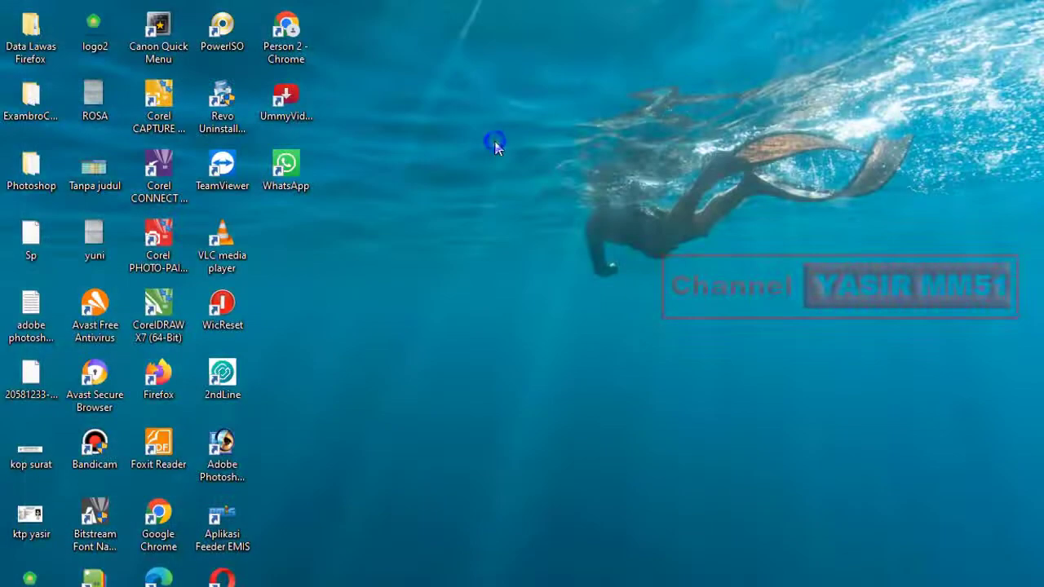
# Refresh the desktop twice.
pyautogui.rightClick(494, 142)
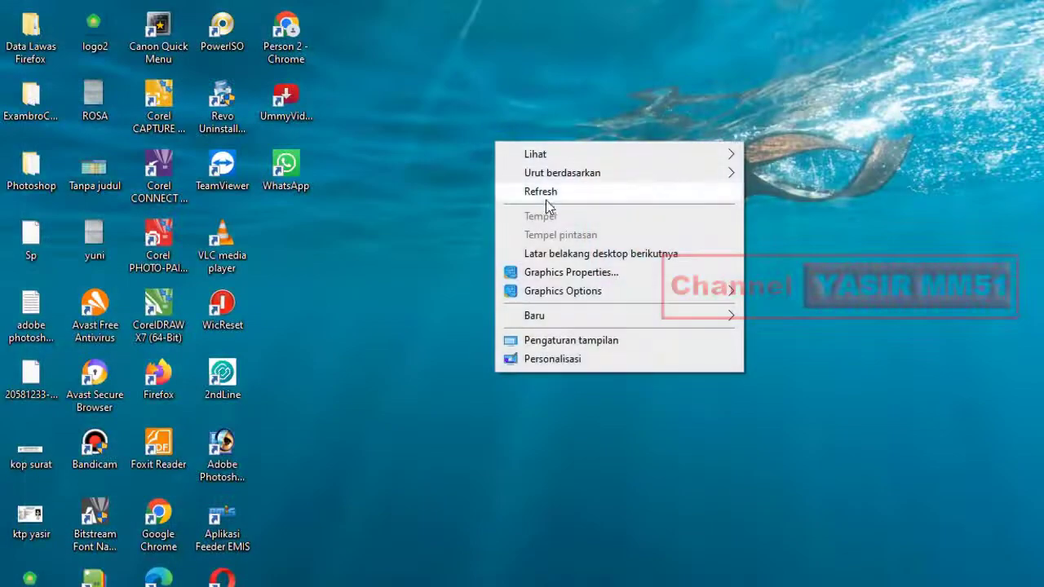
pyautogui.click(542, 191)
pyautogui.rightClick(523, 165)
pyautogui.click(551, 215)
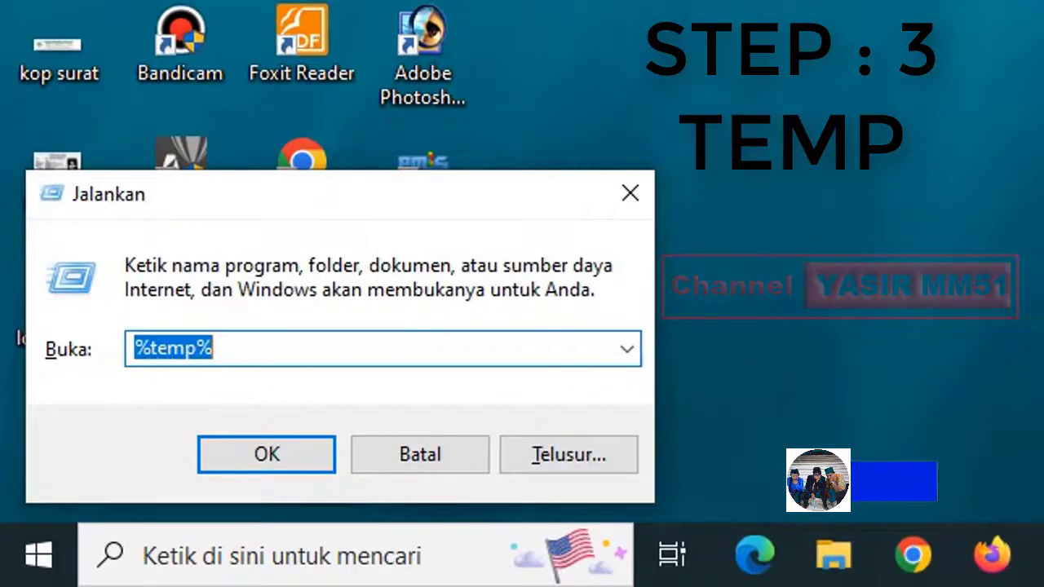
# Run TEMP to open the Windows Temp folder and grant permanent access to it.
pyautogui.write('TEM')
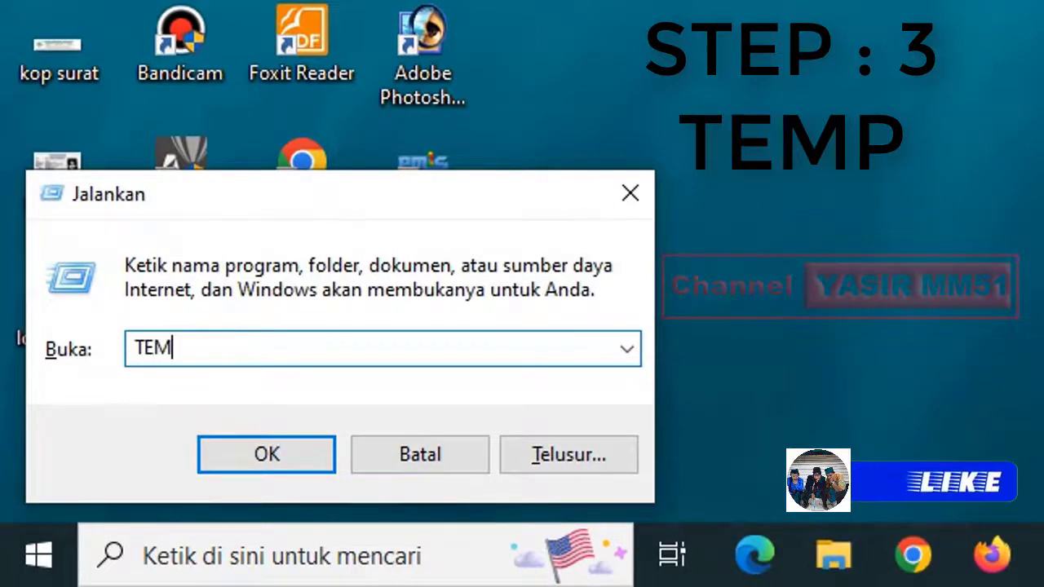
pyautogui.write('P')
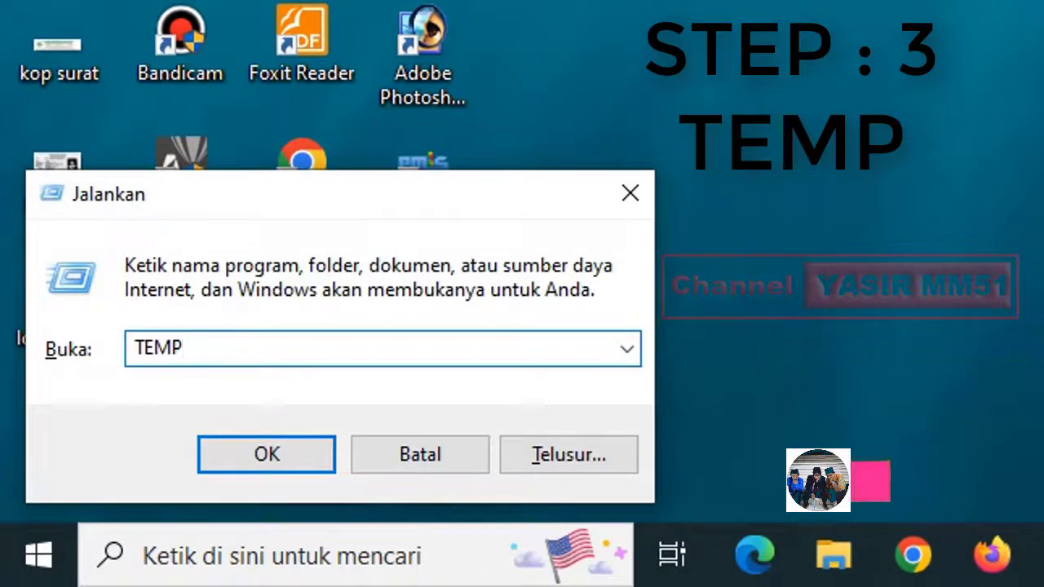
pyautogui.click(259, 463)
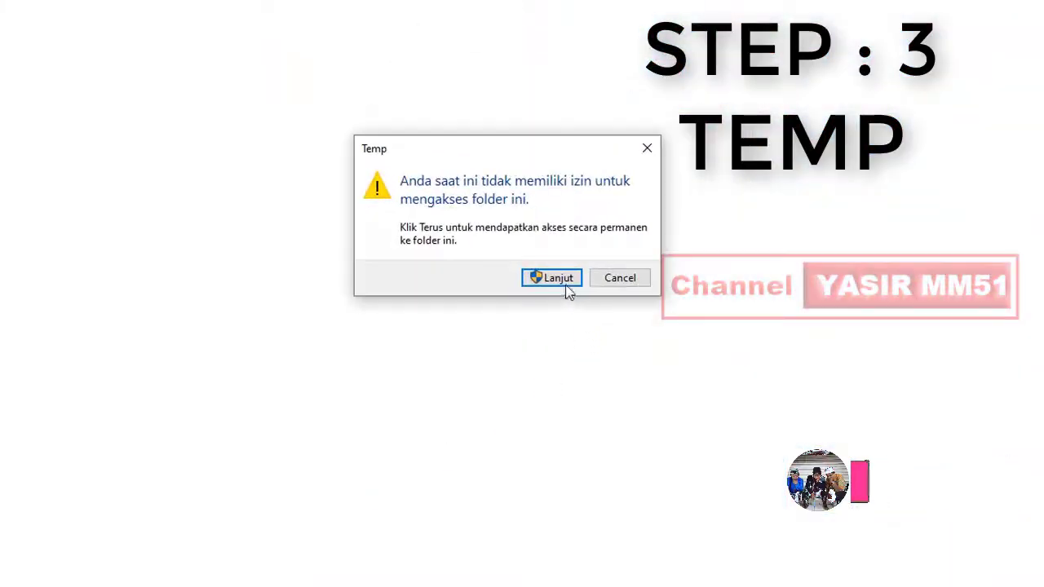
pyautogui.click(557, 279)
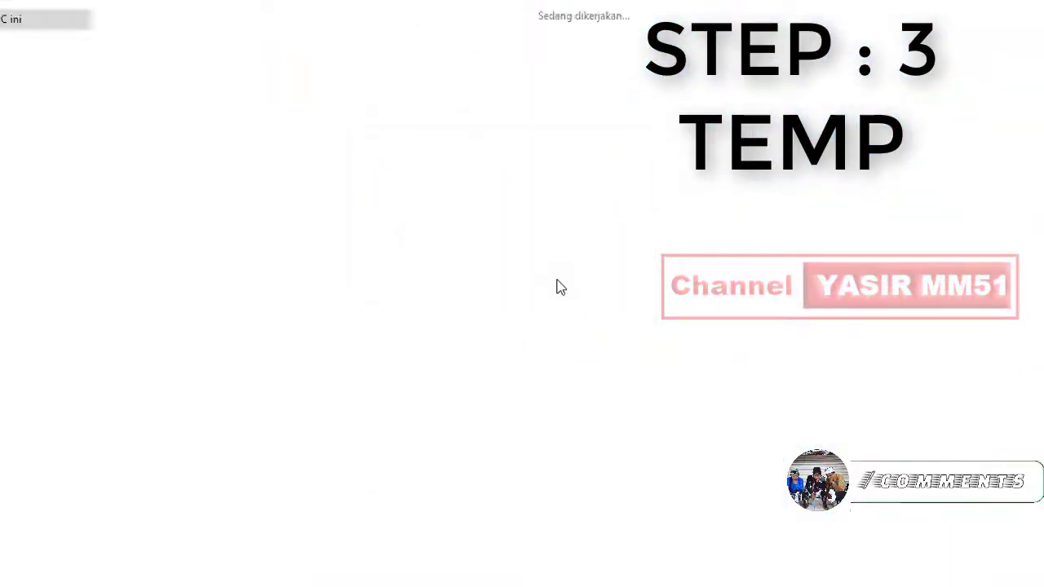
# Delete all files and folders in the Windows Temp folder.
pyautogui.click(540, 325)
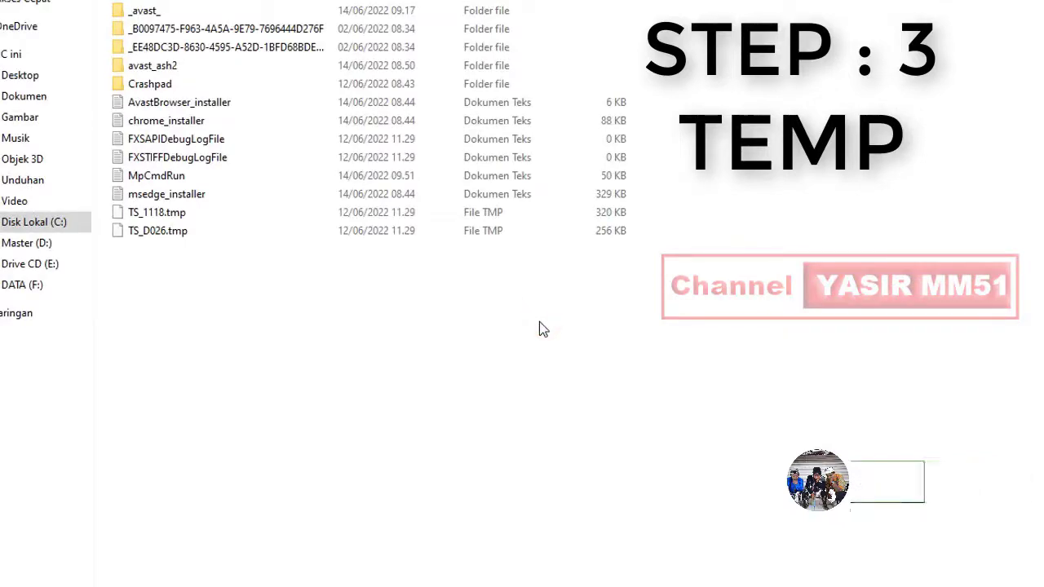
pyautogui.hotkey('ctrl', 'a')
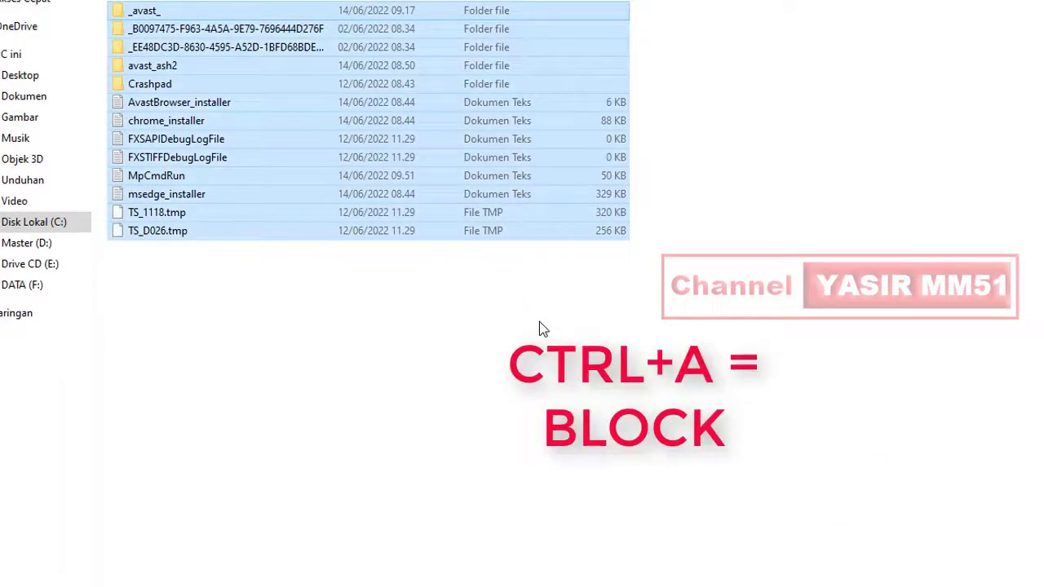
pyautogui.rightClick(331, 163)
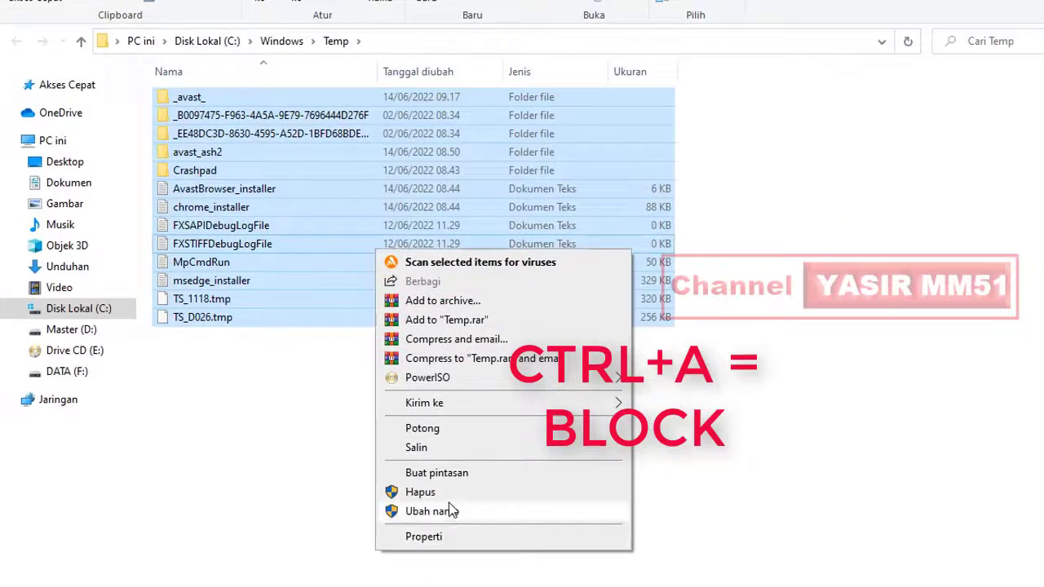
pyautogui.click(451, 492)
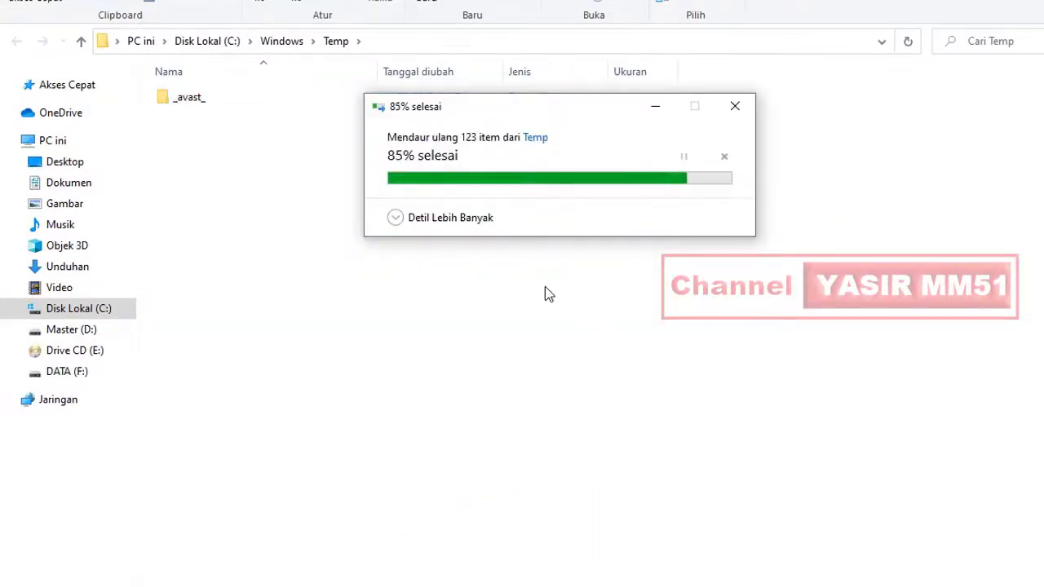
# Refresh the desktop and dismiss its context menu.
pyautogui.rightClick(691, 226)
pyautogui.click(734, 296)
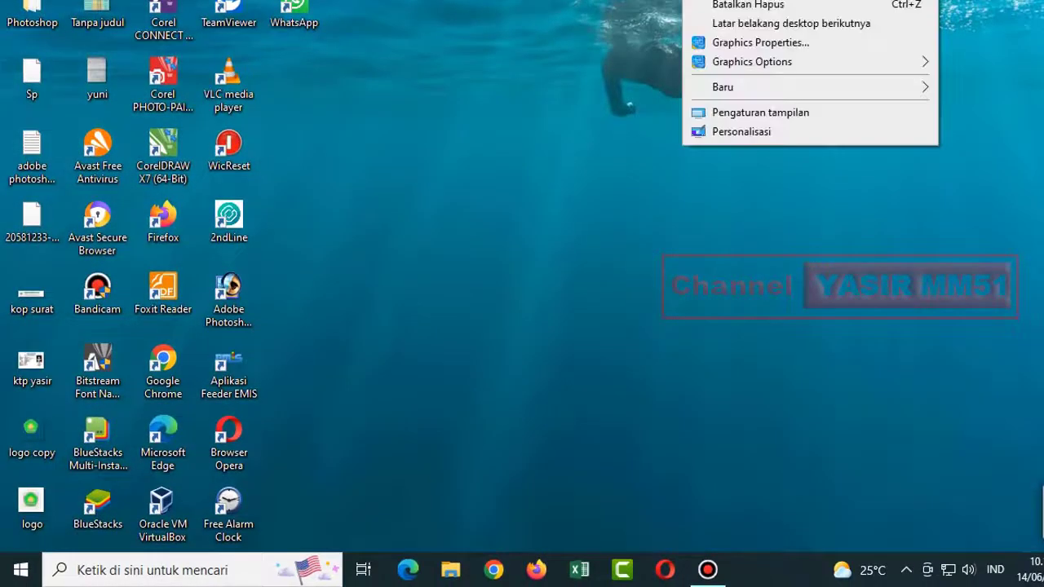
pyautogui.press('Escape')
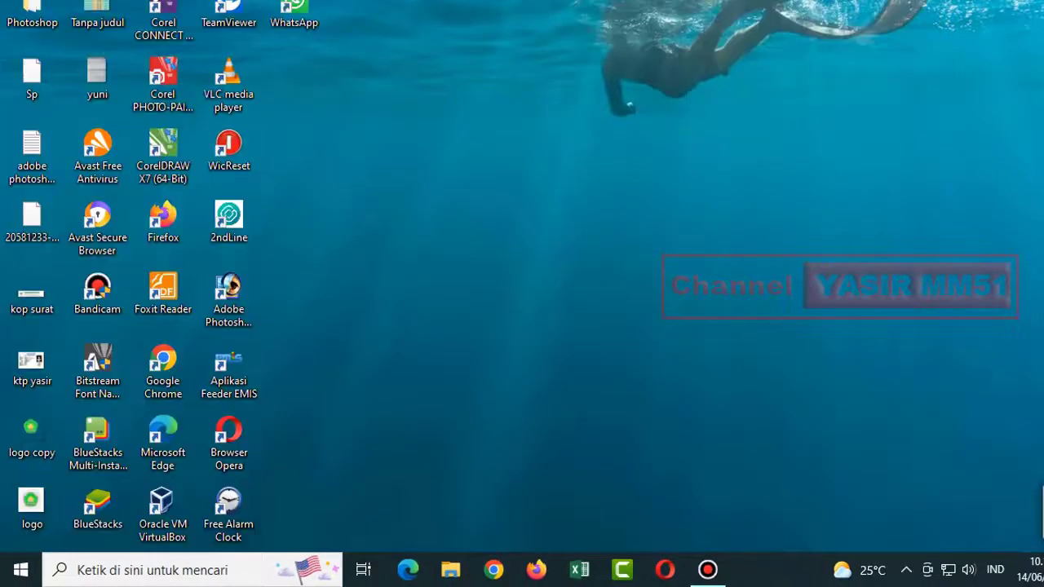
# Switch to File Explorer and open the properties of Disk Lokal (C:) from PC ini.
pyautogui.click(478, 575)
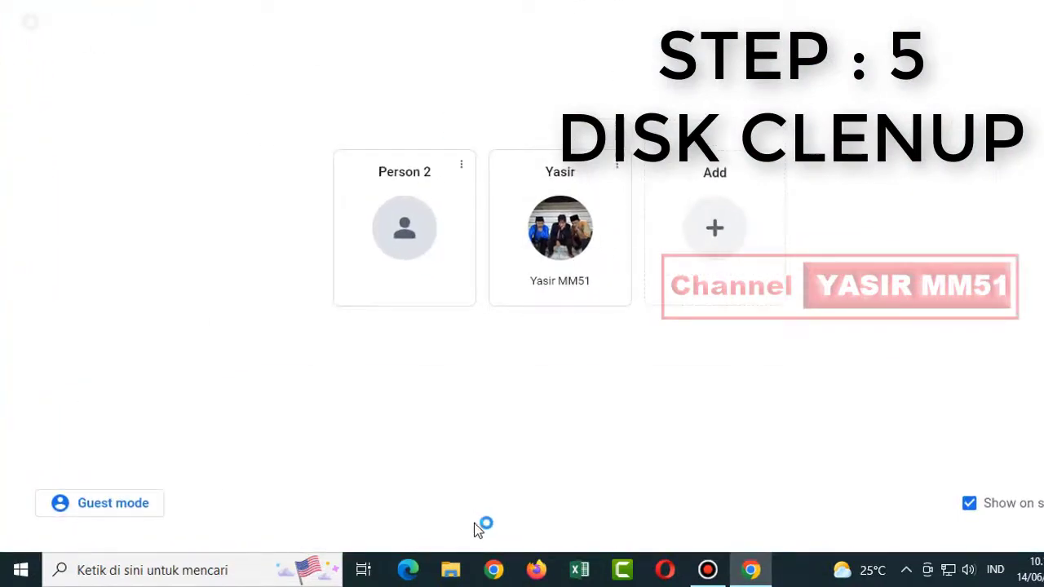
pyautogui.click(449, 575)
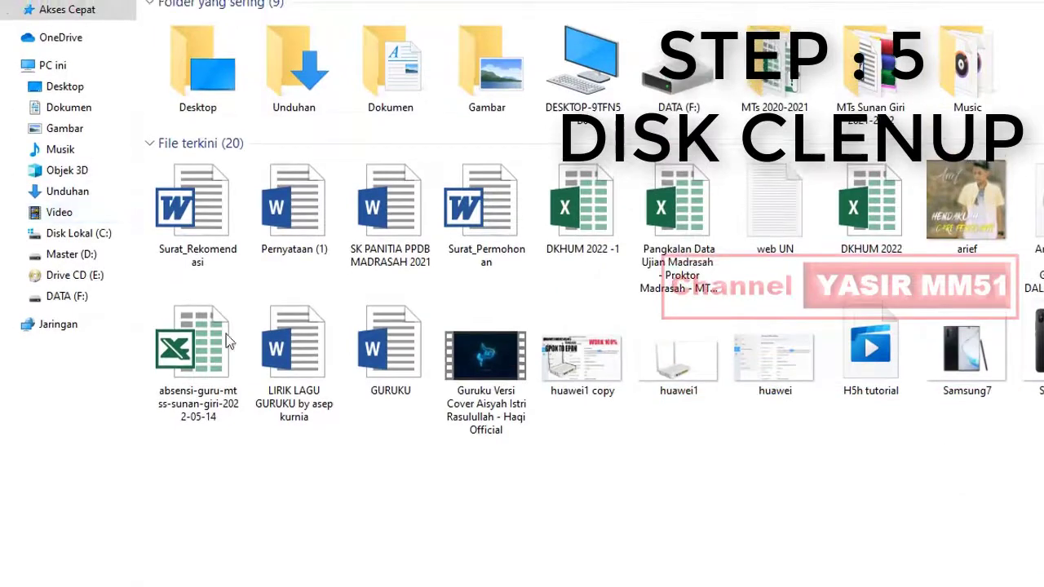
pyautogui.click(82, 236)
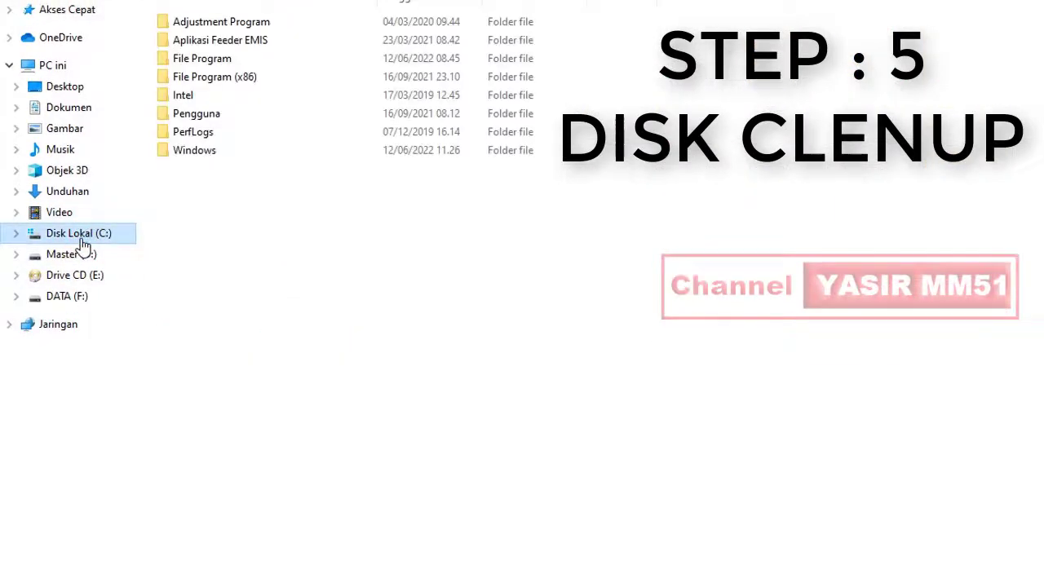
pyautogui.click(55, 72)
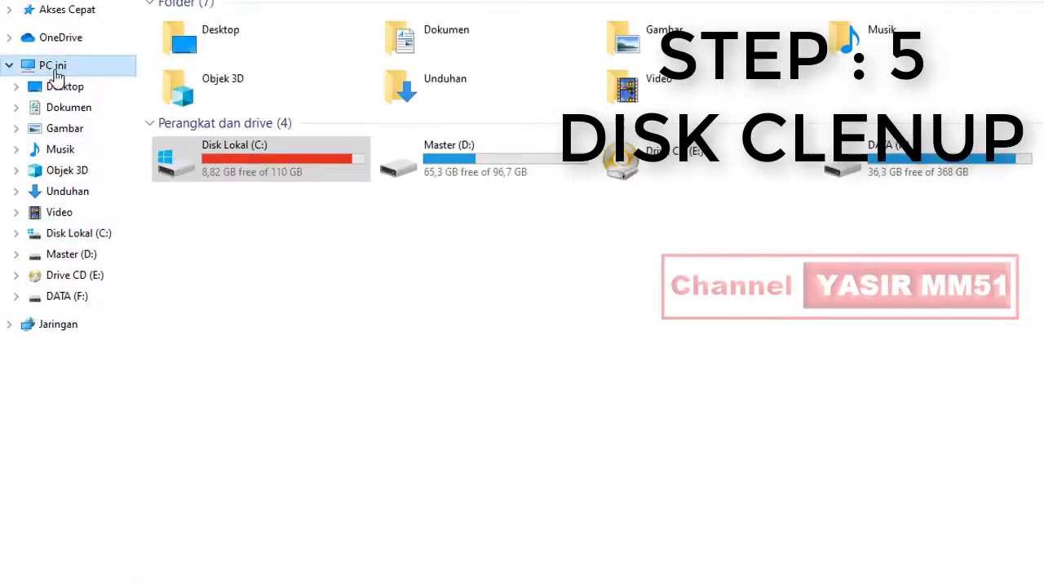
pyautogui.rightClick(284, 165)
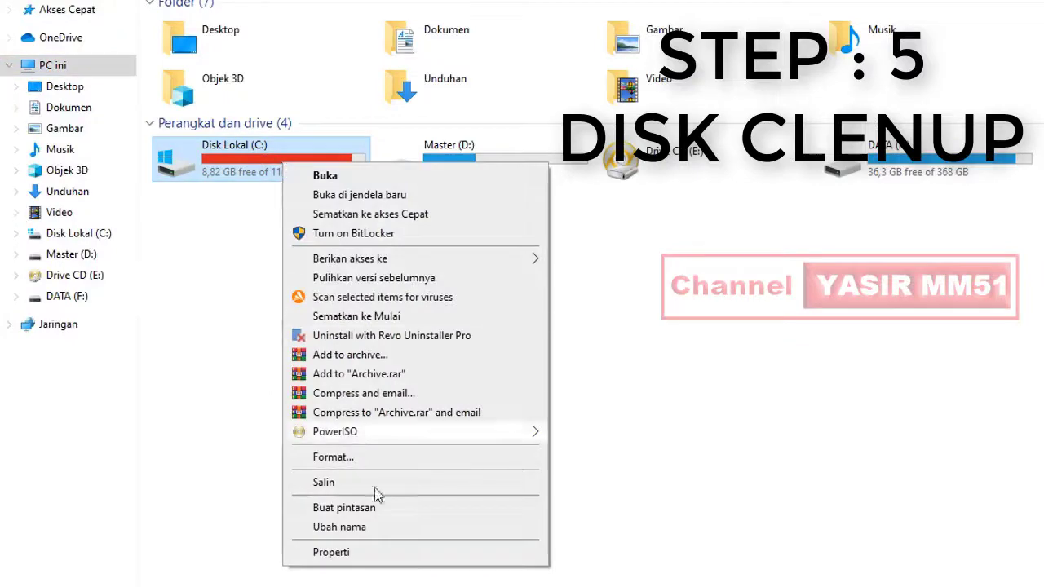
pyautogui.click(374, 558)
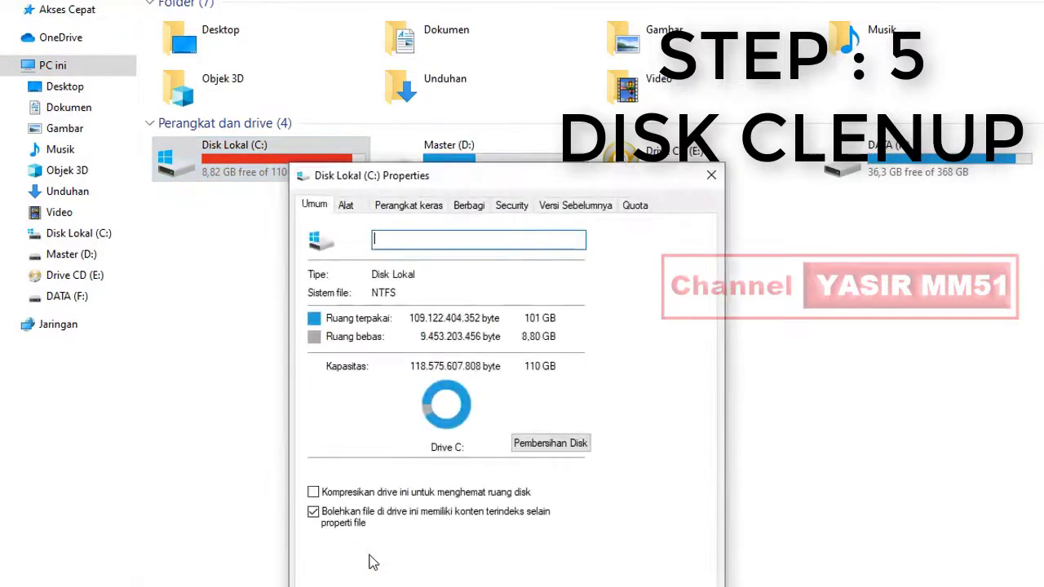
# Run Disk Cleanup on C: with every listed file type checked, permanently delete the files and skip all items needing administrator permission.
pyautogui.click(571, 318)
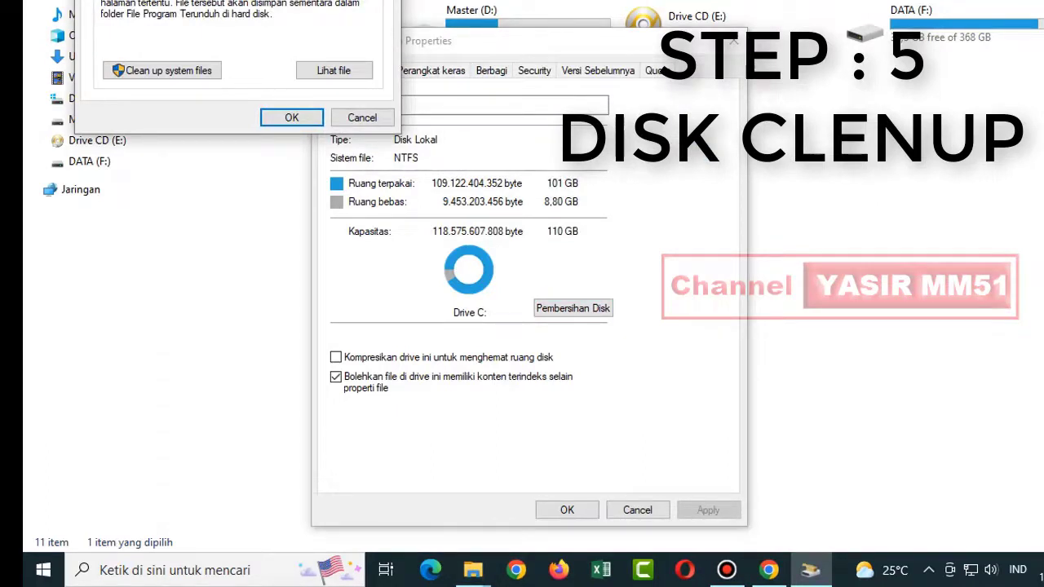
pyautogui.click(174, 67)
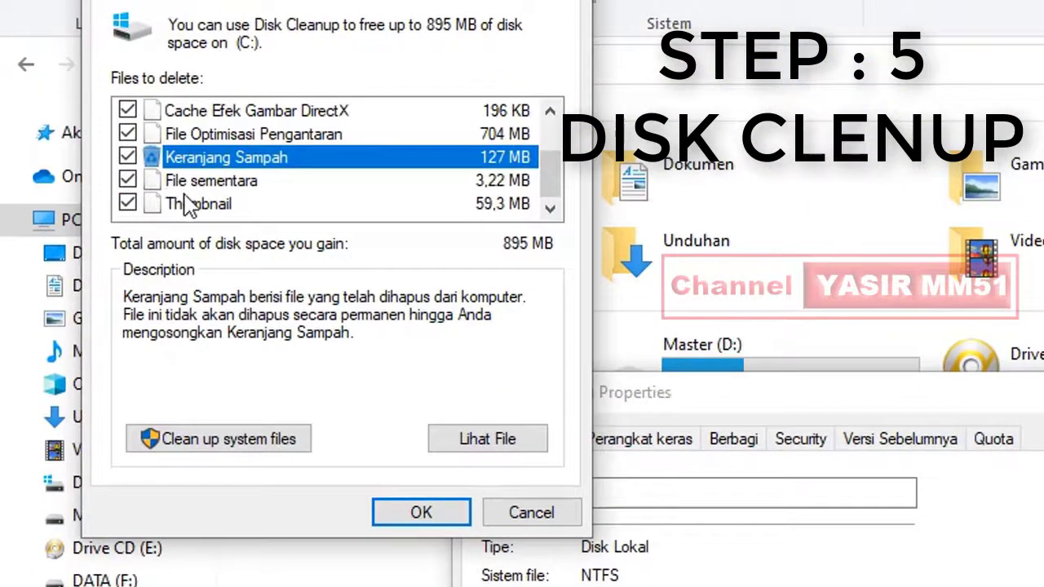
pyautogui.scroll(1, 351, 186)
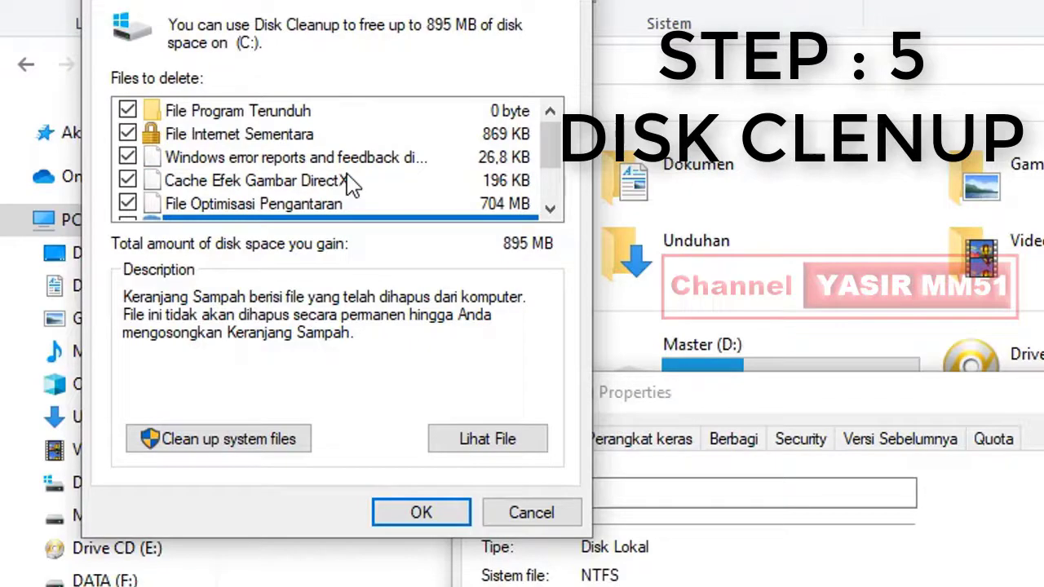
pyautogui.click(416, 524)
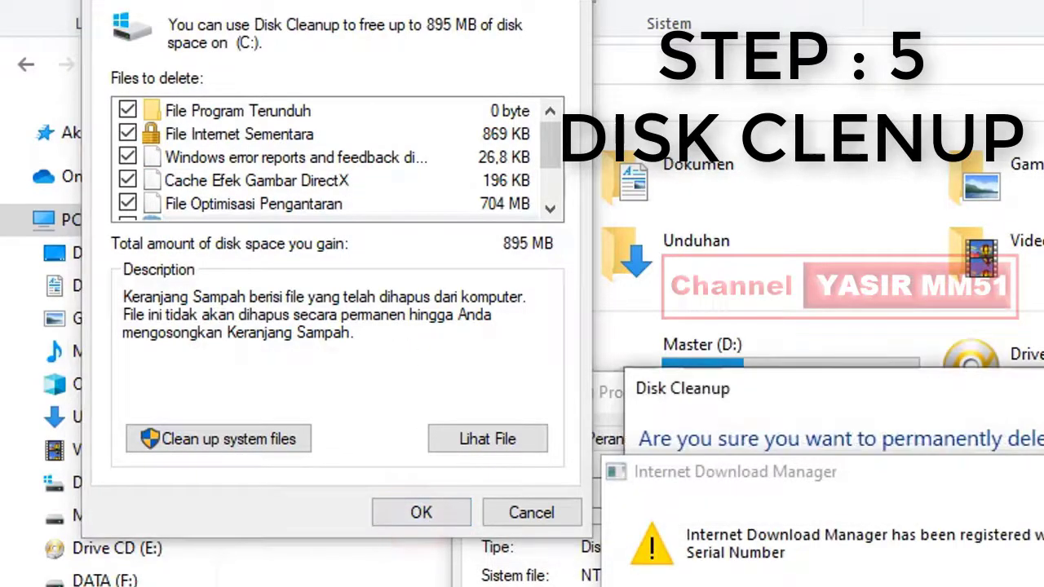
pyautogui.moveTo(893, 397); pyautogui.dragTo(766, 327)
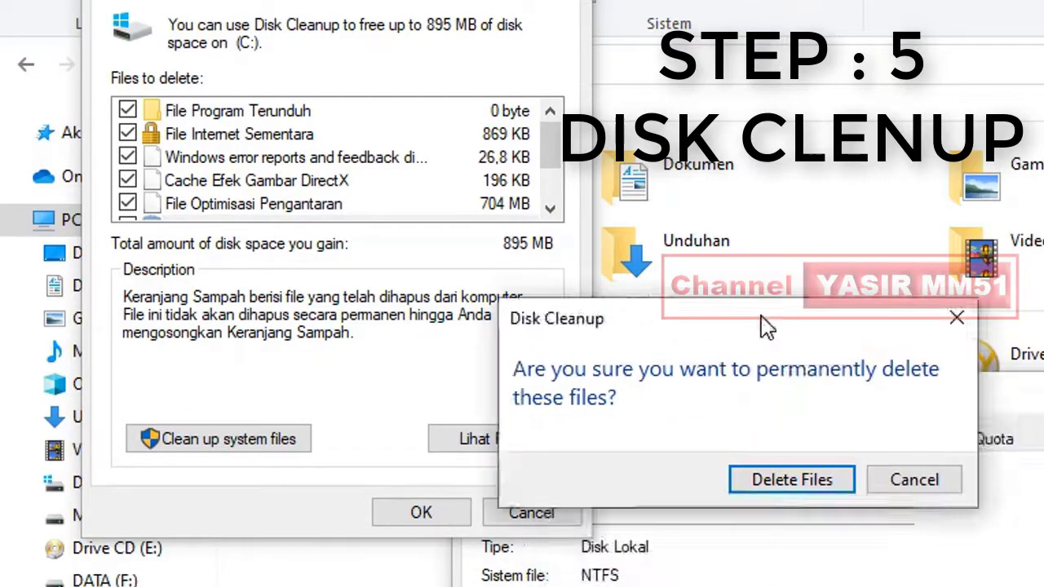
pyautogui.click(791, 480)
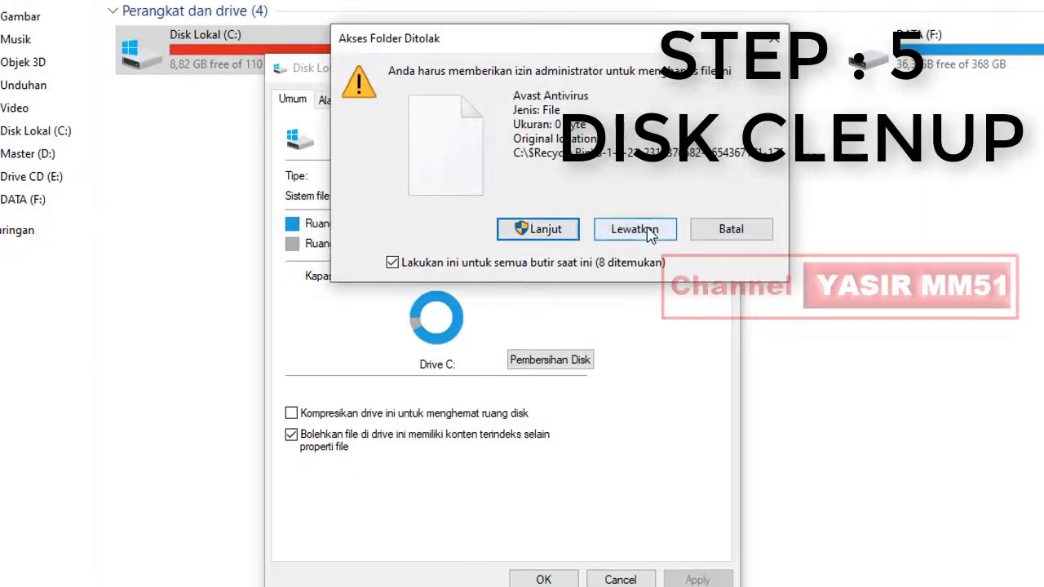
pyautogui.click(647, 228)
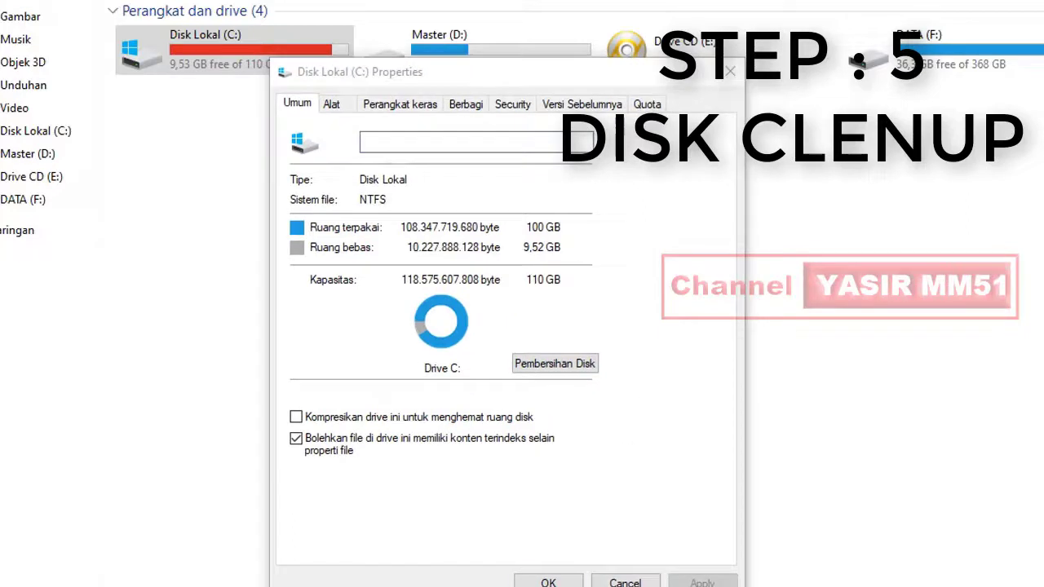
pyautogui.click(563, 582)
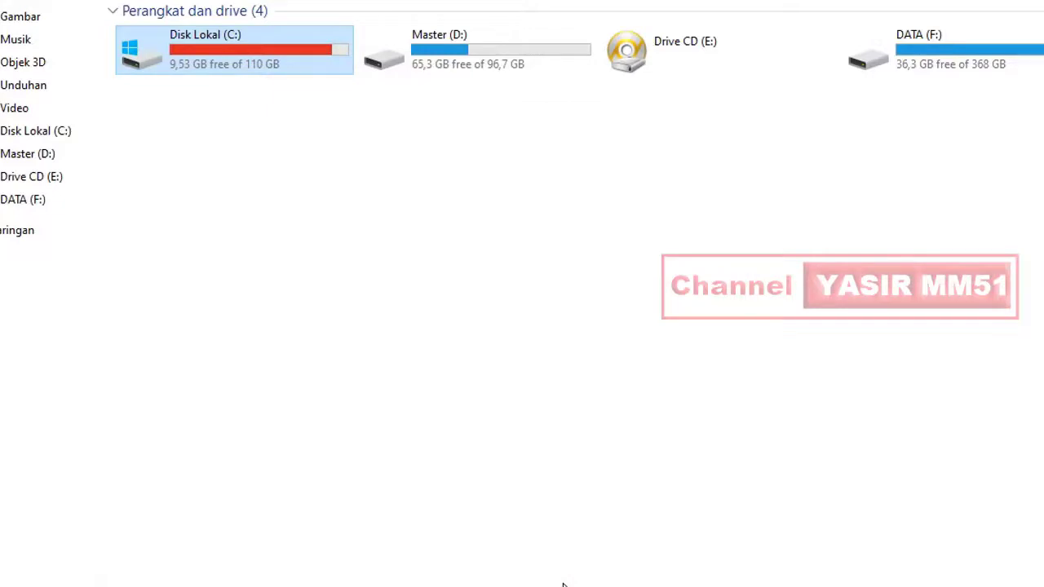
# Return to the desktop and refresh it.
pyautogui.click(305, 315)
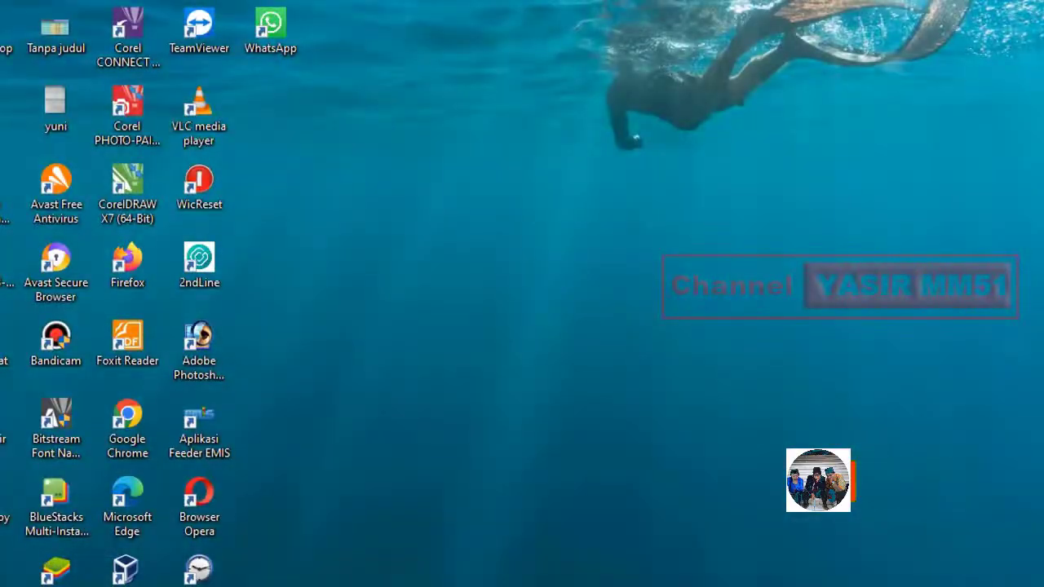
pyautogui.rightClick(509, 2)
pyautogui.click(552, 33)
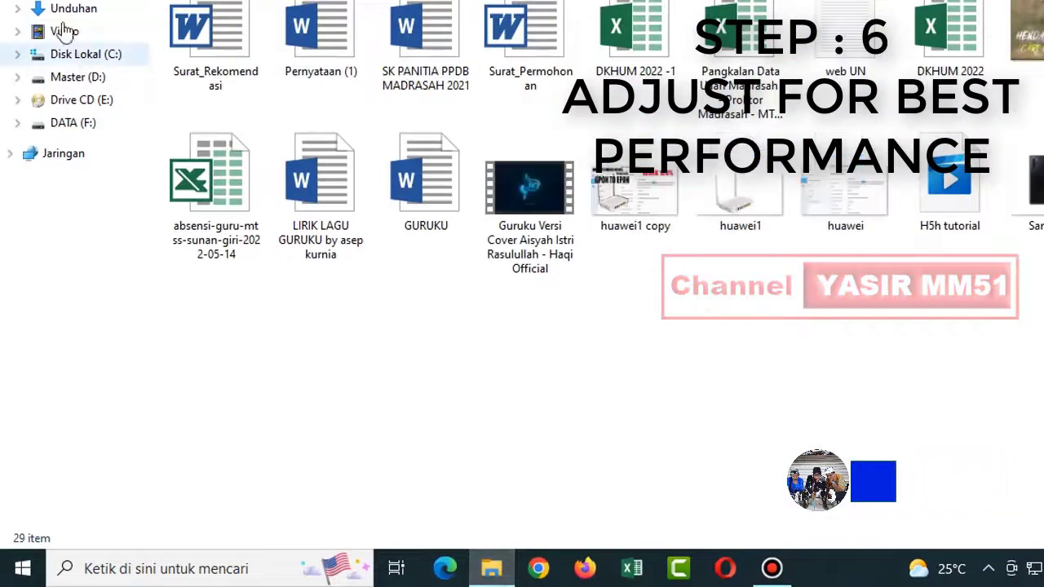
# Open the Performance Options through the advanced system settings in the properties of PC ini.
pyautogui.scroll(5, 65, 33)
pyautogui.click(59, 79)
pyautogui.rightClick(61, 83)
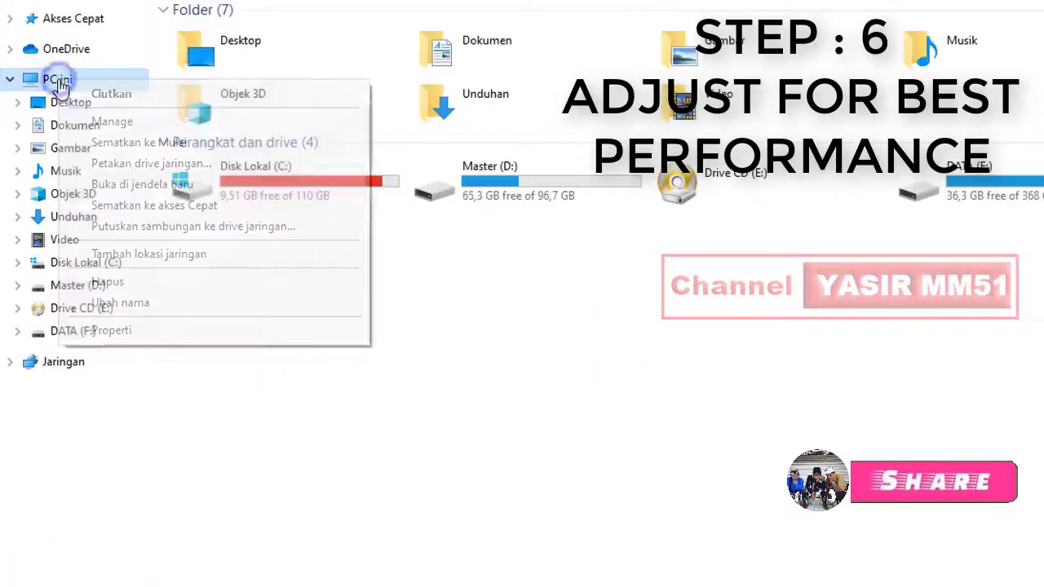
pyautogui.click(102, 330)
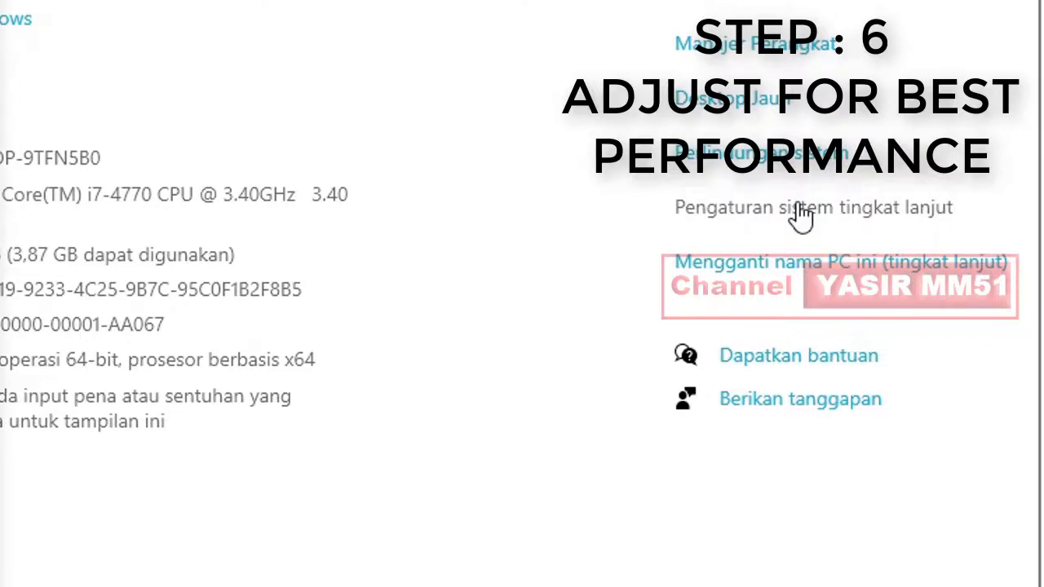
pyautogui.click(803, 214)
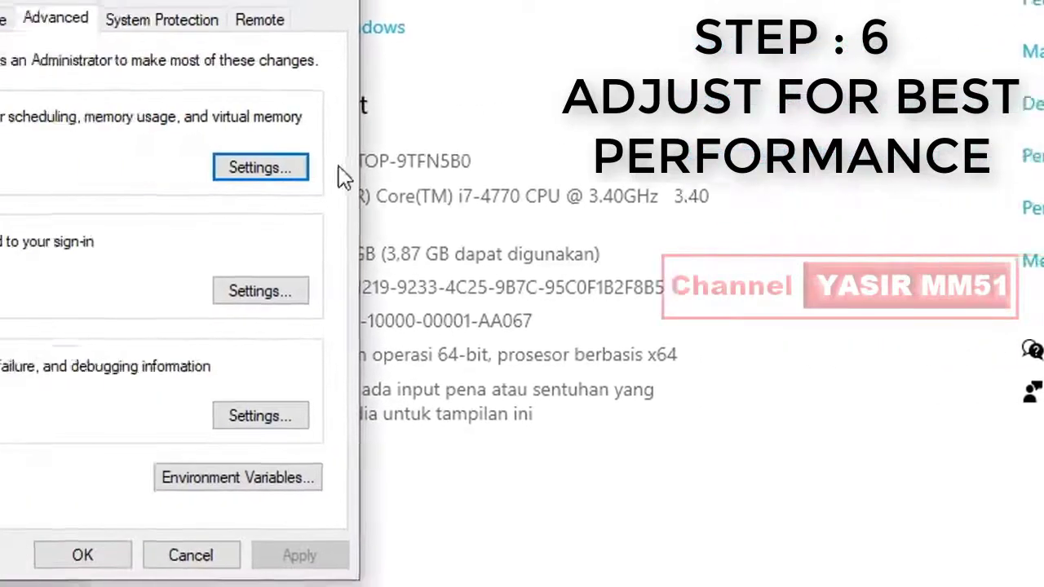
pyautogui.click(527, 170)
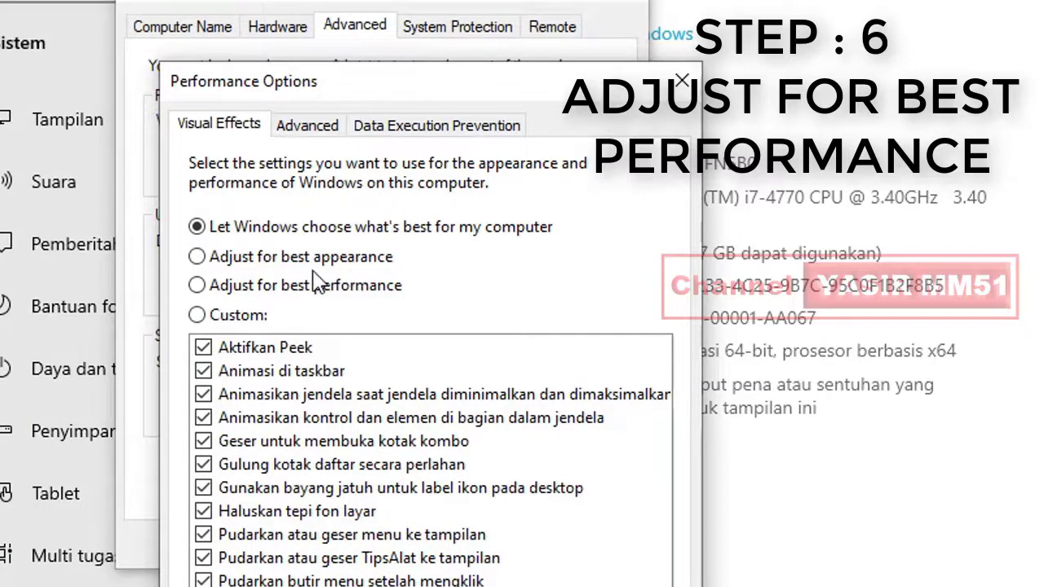
# Set the visual effects to Adjust for best performance, apply the change and close System Properties.
pyautogui.click(196, 286)
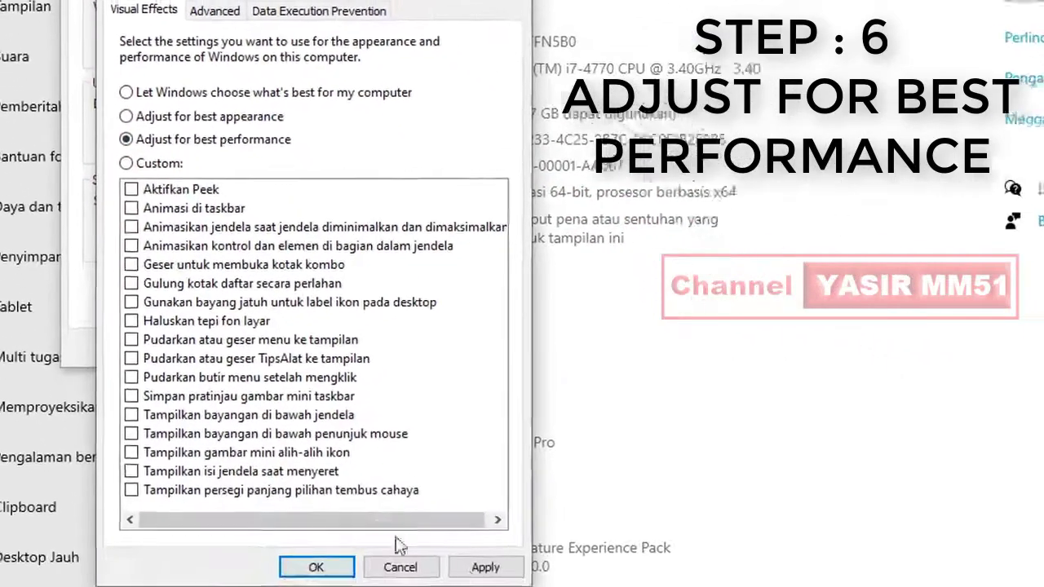
pyautogui.click(481, 557)
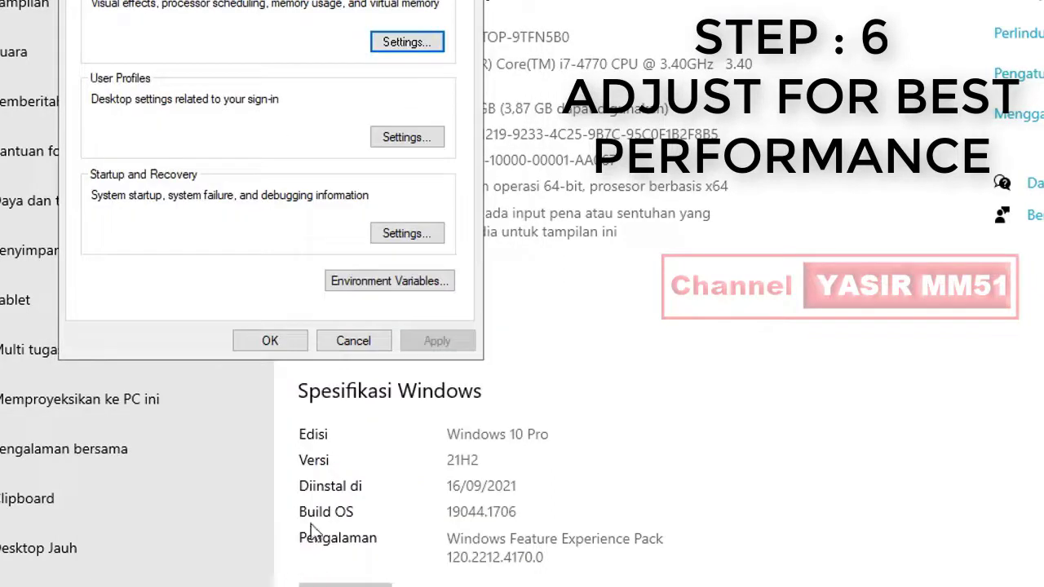
pyautogui.click(271, 342)
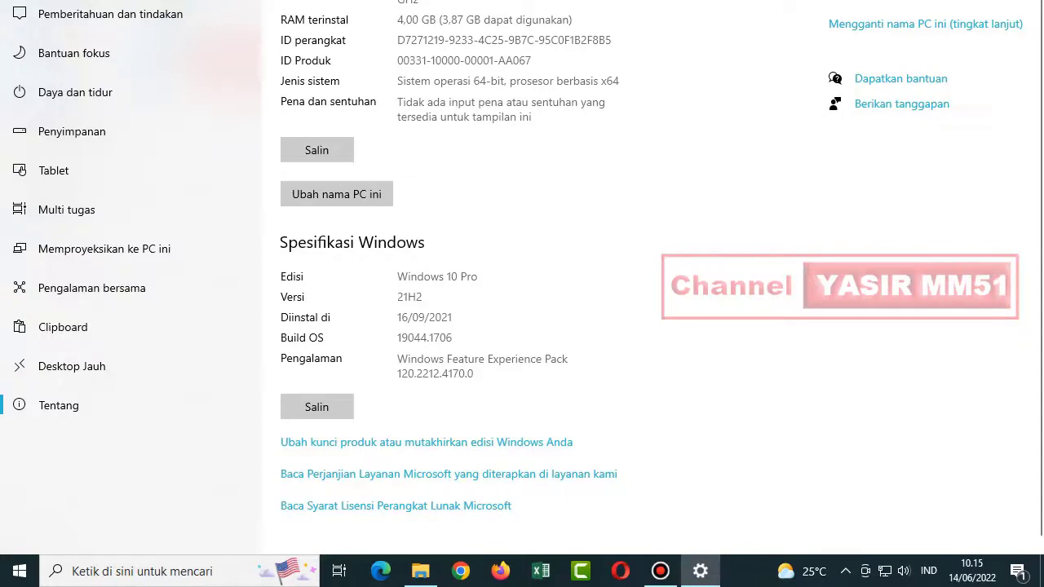
# Close the Settings and File Explorer windows and refresh the desktop three times.
pyautogui.hotkey('alt', 'F4')
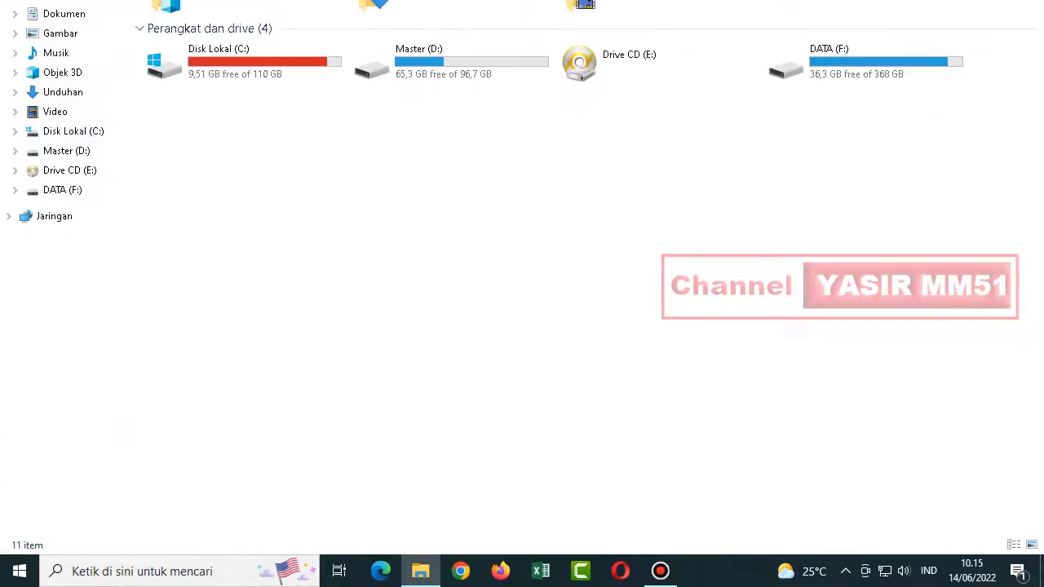
pyautogui.hotkey('alt', 'F4')
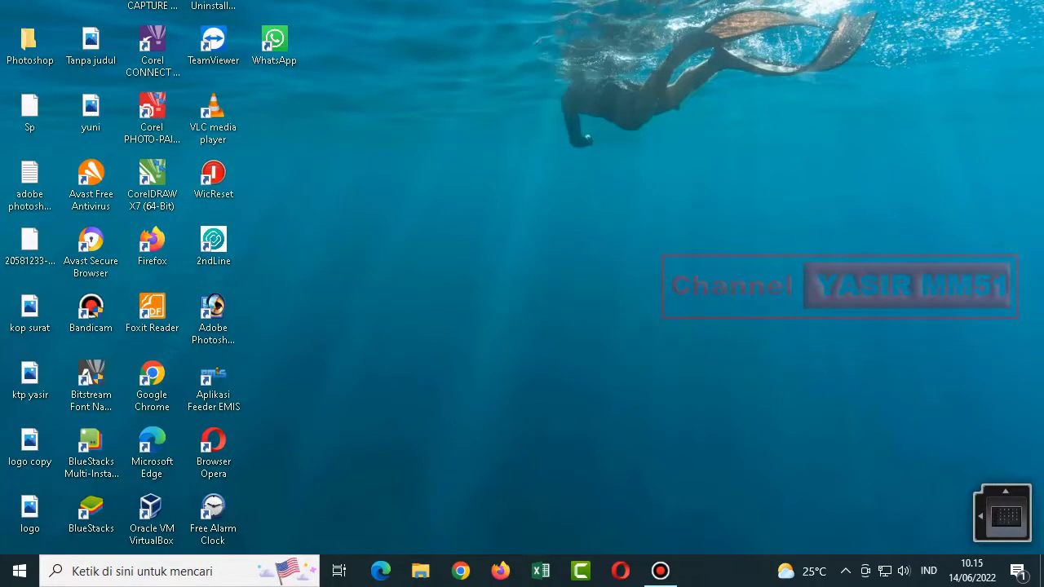
pyautogui.rightClick(588, 0)
pyautogui.click(624, 41)
pyautogui.rightClick(589, 1)
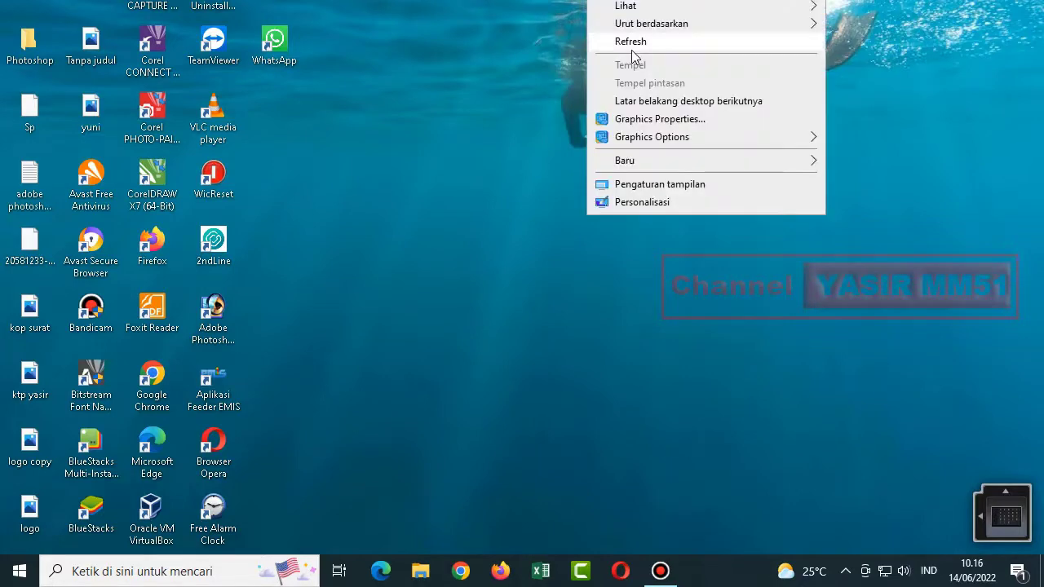
pyautogui.click(631, 43)
pyautogui.rightClick(543, 2)
pyautogui.click(574, 30)
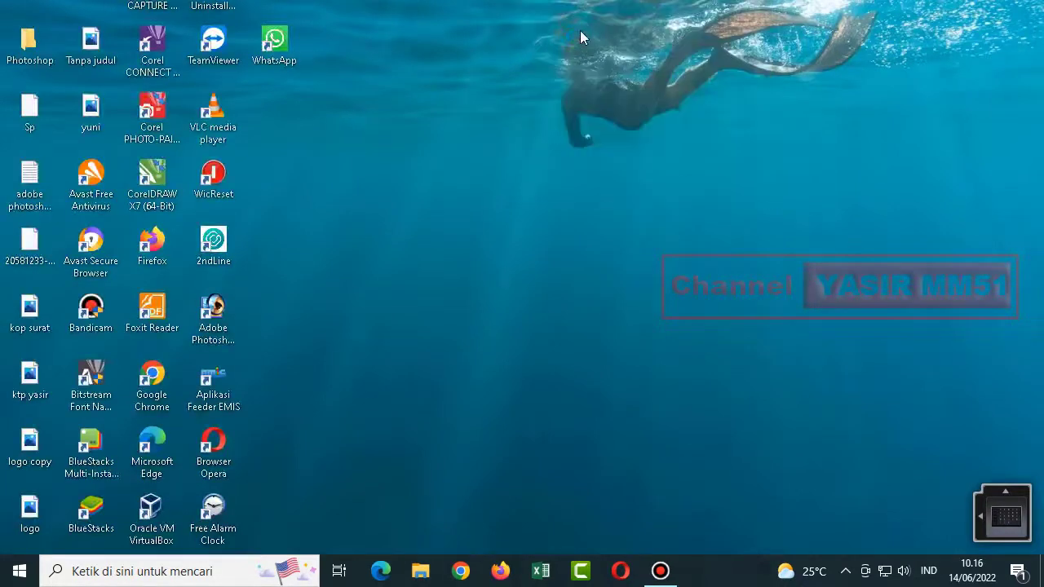
# Open File Explorer and display the properties of Disk Lokal (C:).
pyautogui.click(421, 572)
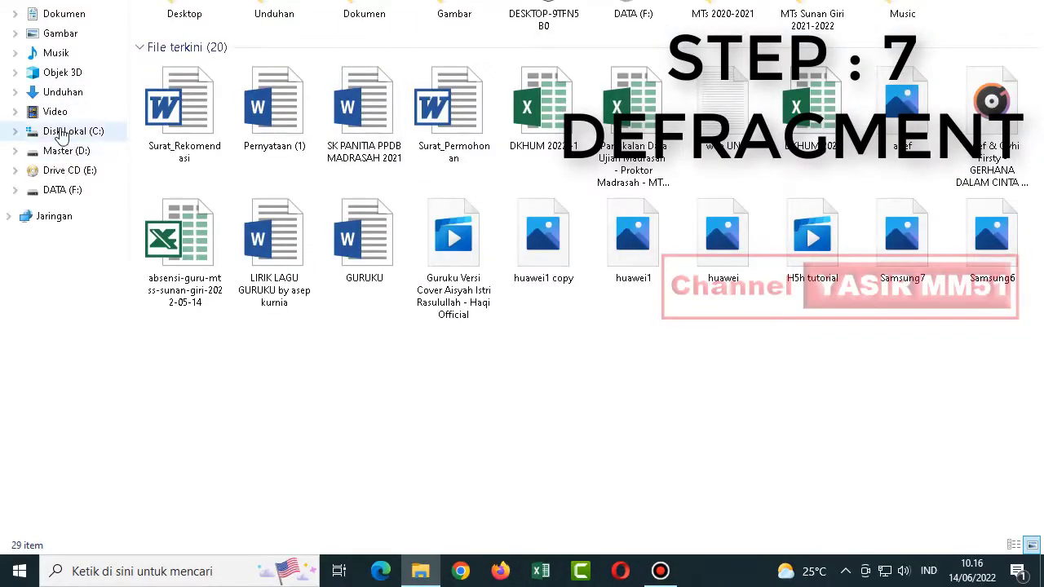
pyautogui.click(61, 134)
pyautogui.rightClick(60, 130)
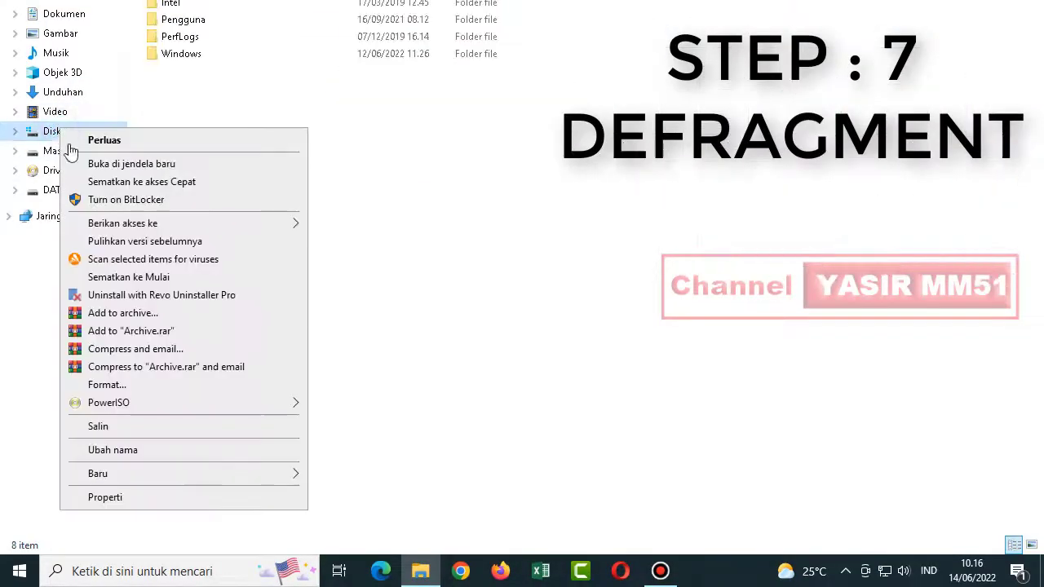
pyautogui.click(46, 107)
pyautogui.rightClick(49, 131)
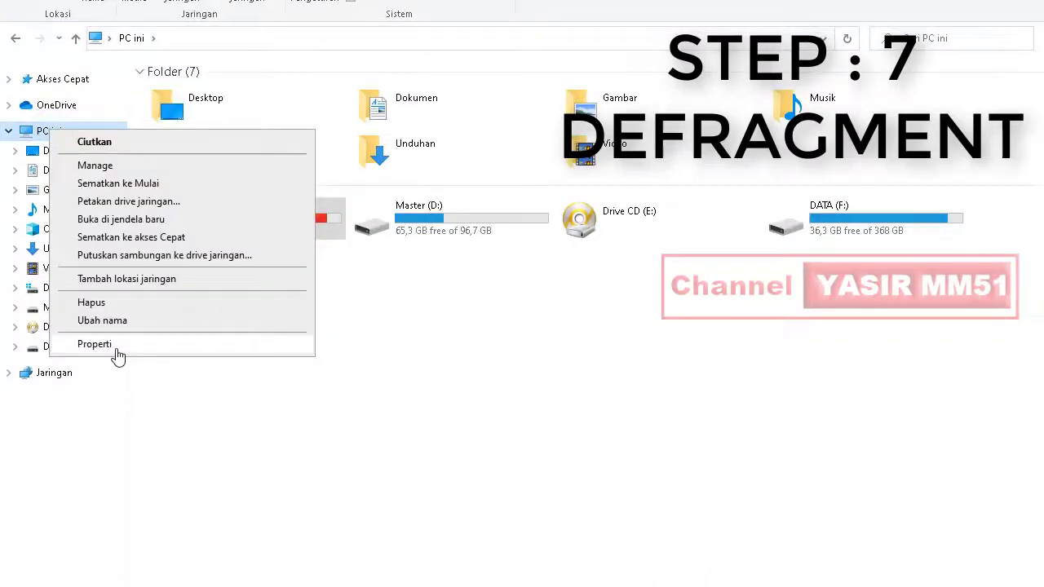
pyautogui.click(268, 400)
pyautogui.click(63, 287)
pyautogui.rightClick(66, 287)
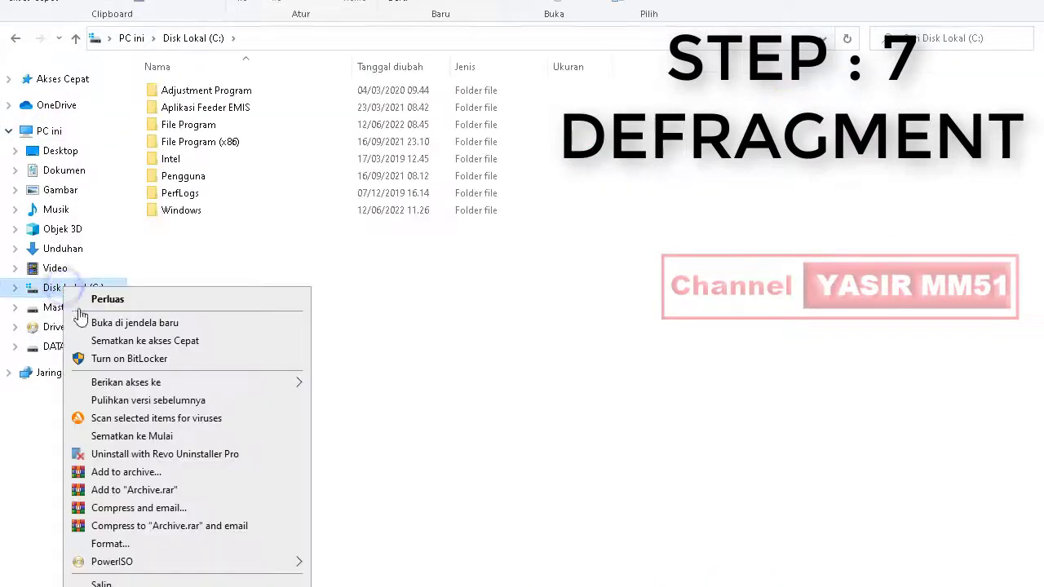
pyautogui.click(115, 586)
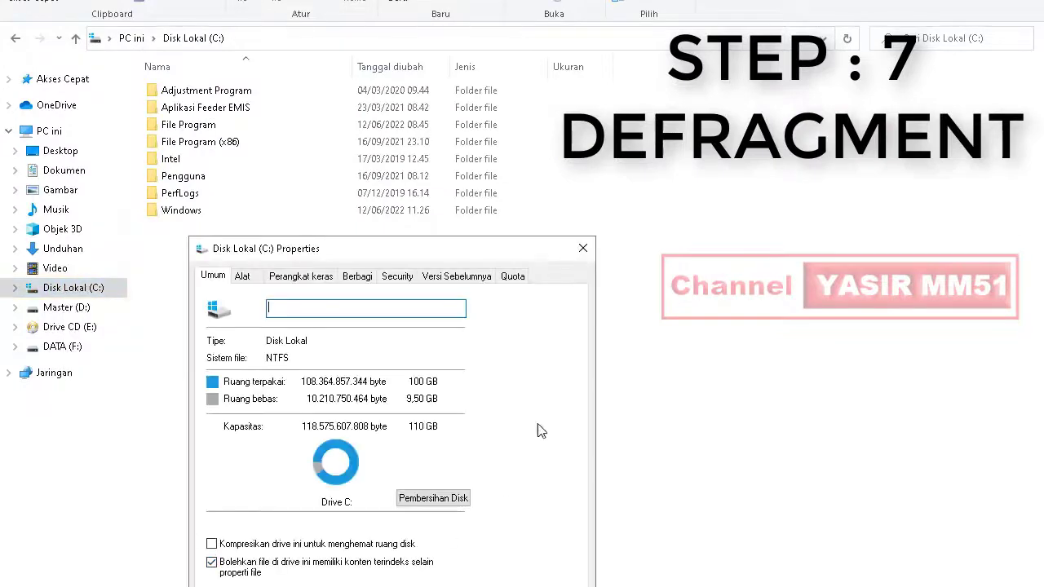
# Open Optimize Drives from the C: drive's properties and optimize drive C:.
pyautogui.click(242, 277)
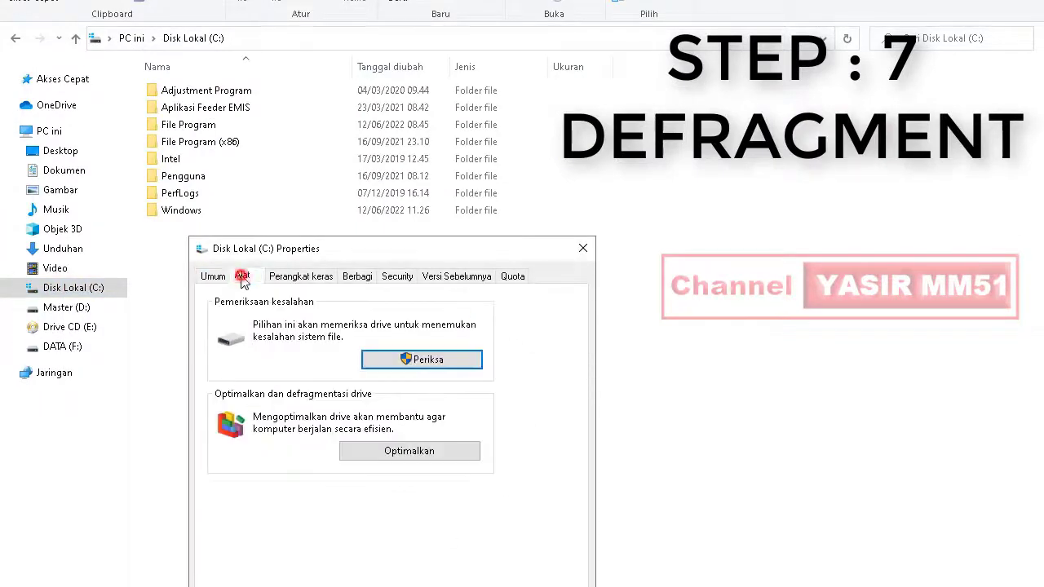
pyautogui.click(407, 451)
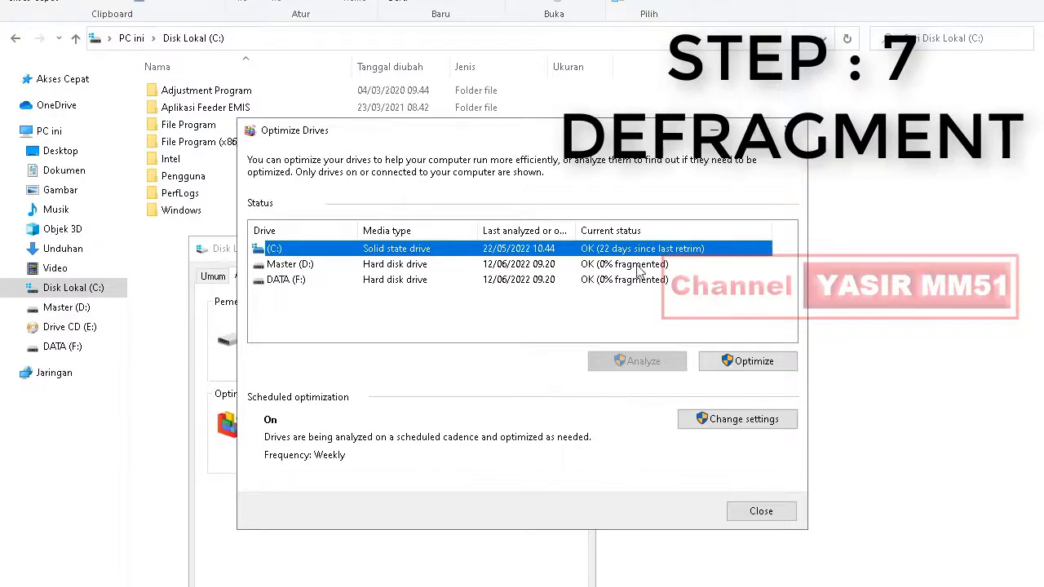
pyautogui.click(733, 370)
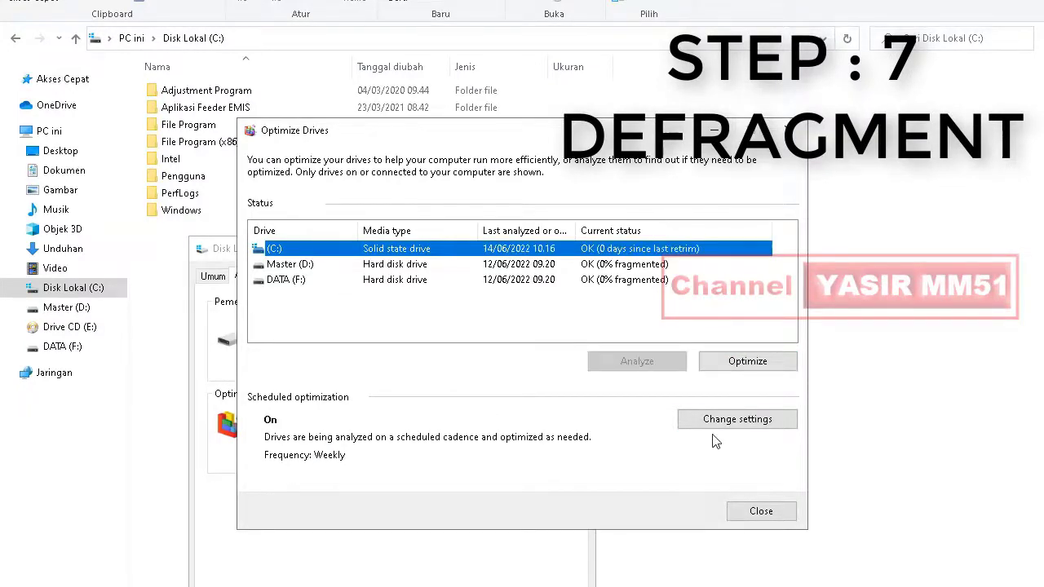
# Check the status of drives D:, F: and C: and the optimization schedule, leaving its settings as they are, and close Optimize Drives.
pyautogui.click(501, 265)
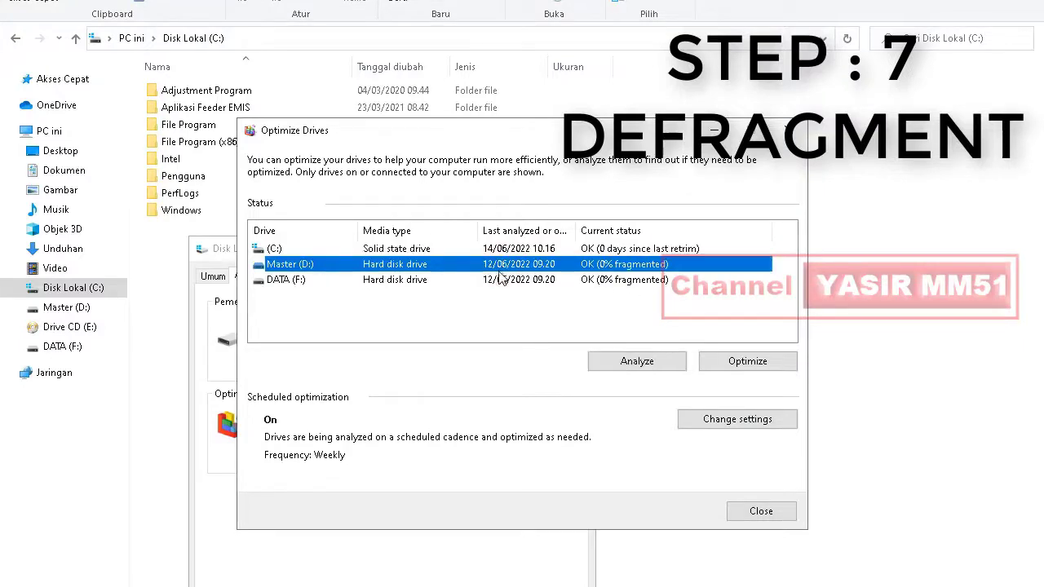
pyautogui.click(501, 280)
pyautogui.click(501, 264)
pyautogui.click(501, 249)
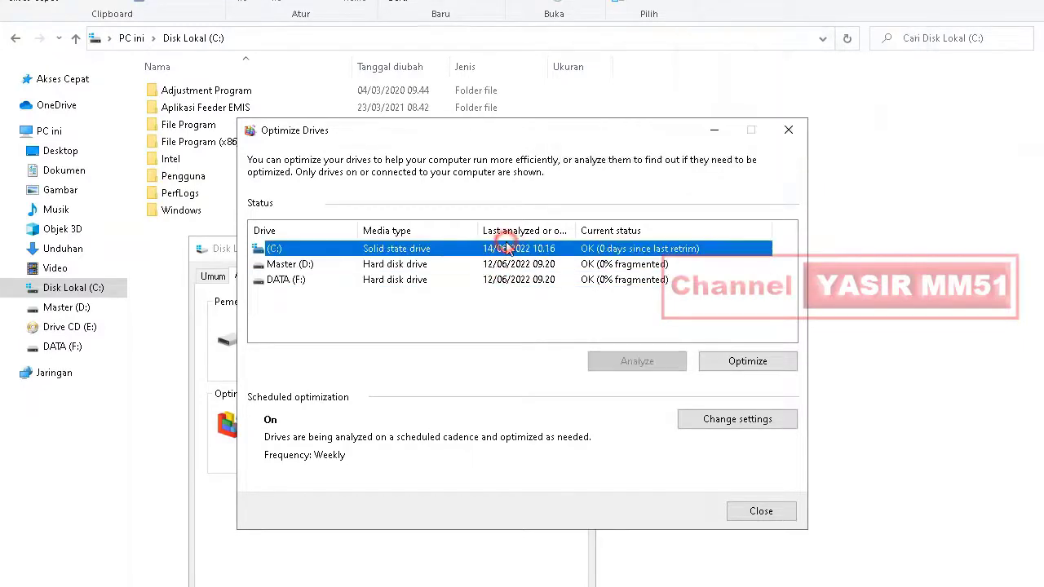
pyautogui.click(735, 427)
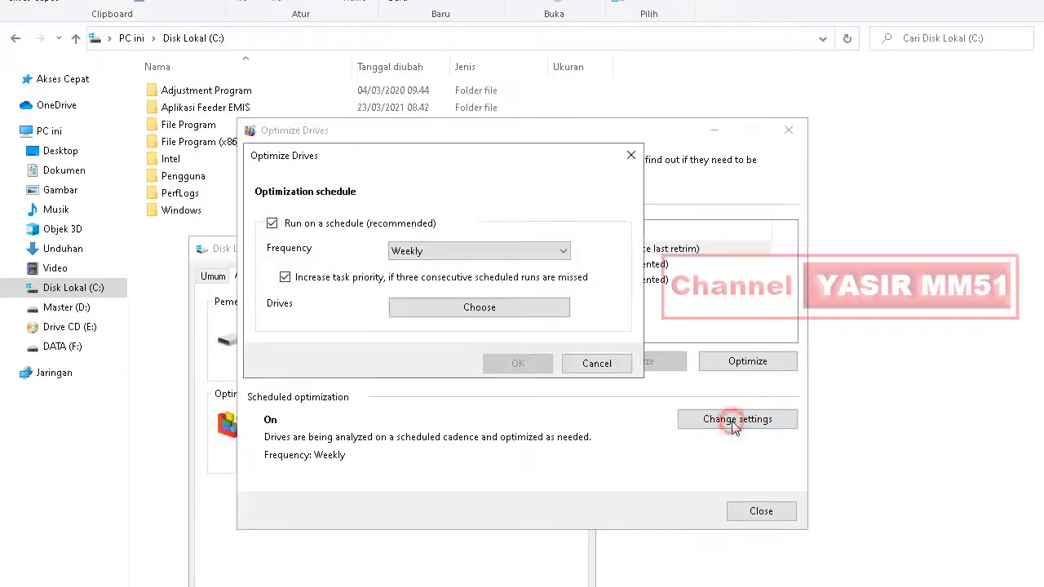
pyautogui.click(591, 363)
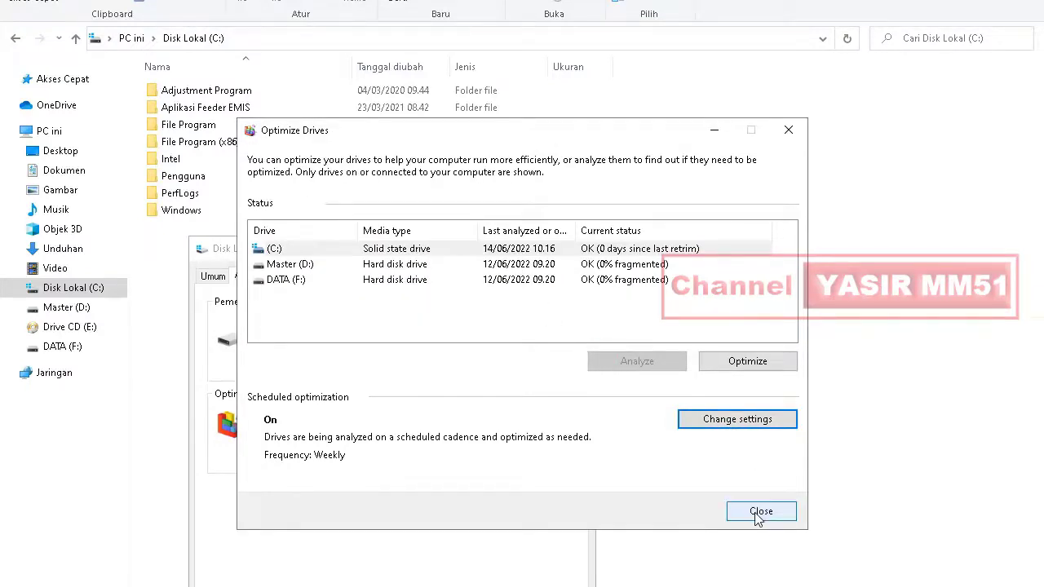
pyautogui.click(758, 512)
# Look through the hardware, sharing and previous versions information in the properties of Disk Lokal (C:).
pyautogui.click(303, 277)
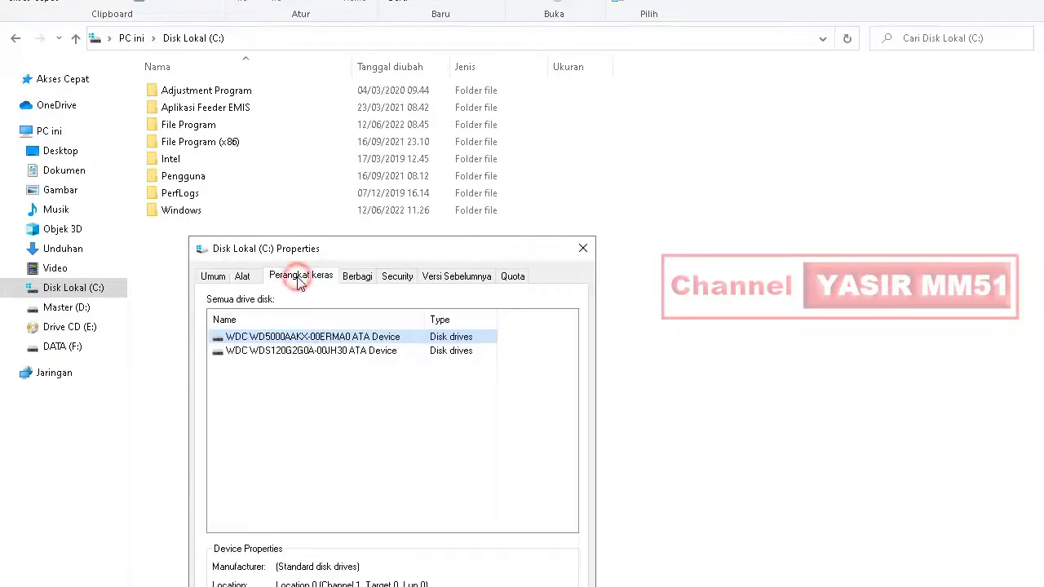
pyautogui.click(358, 277)
pyautogui.click(449, 277)
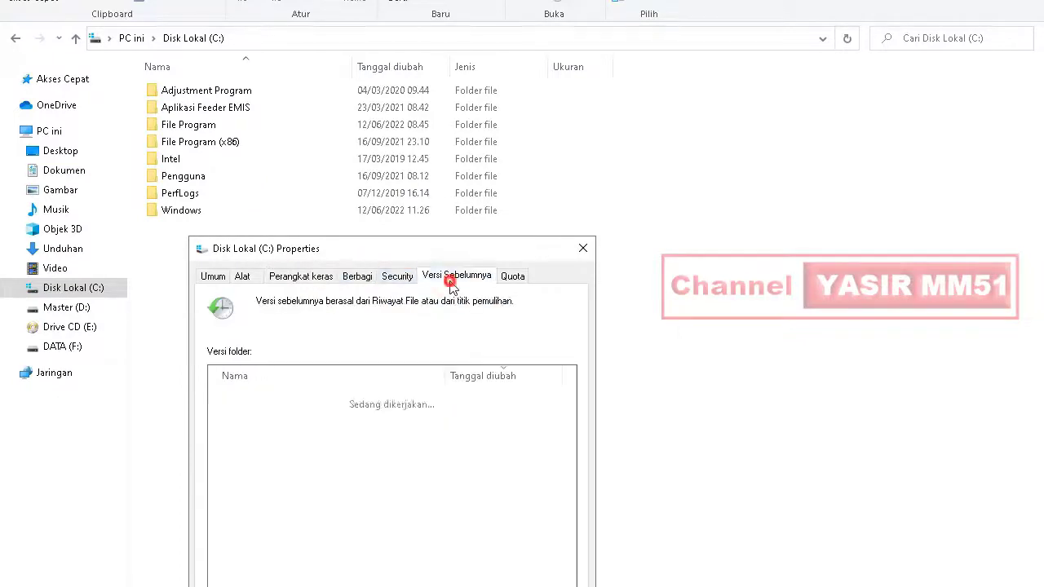
# Review the quota, tools and general information in the properties of Disk Lokal (C:), and close the properties.
pyautogui.click(514, 277)
pyautogui.click(245, 281)
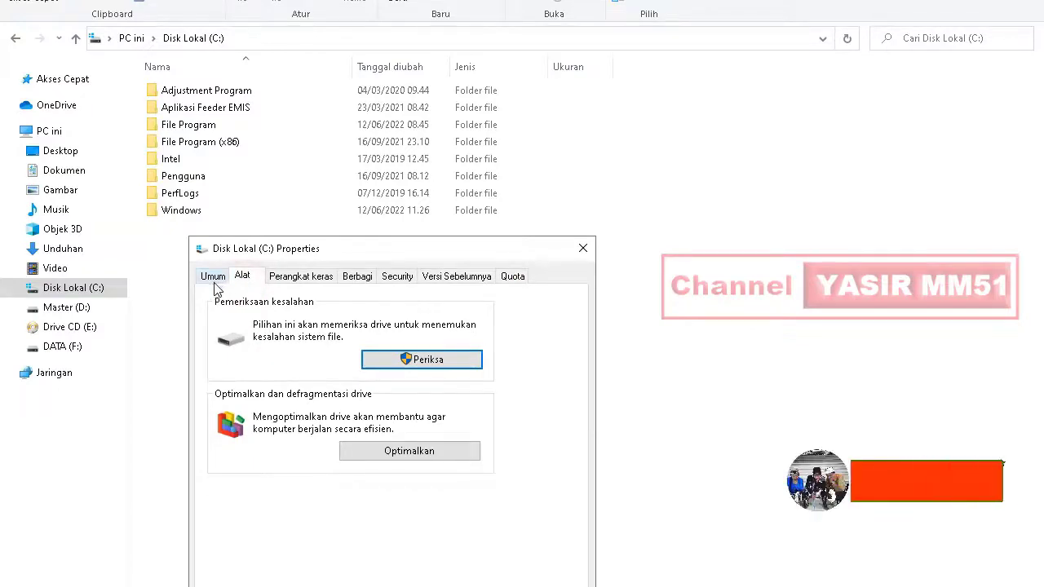
pyautogui.click(208, 277)
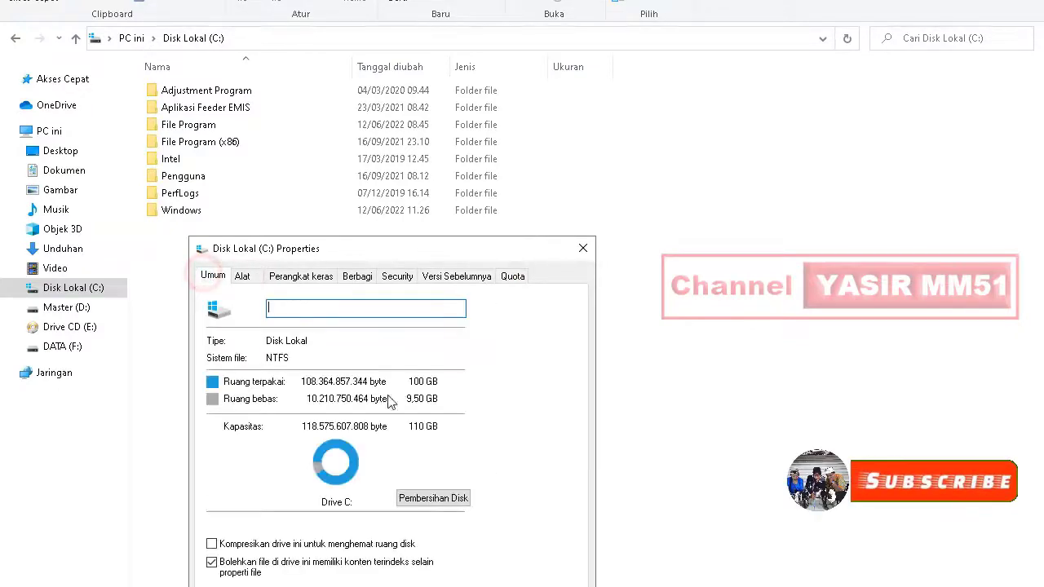
pyautogui.click(582, 248)
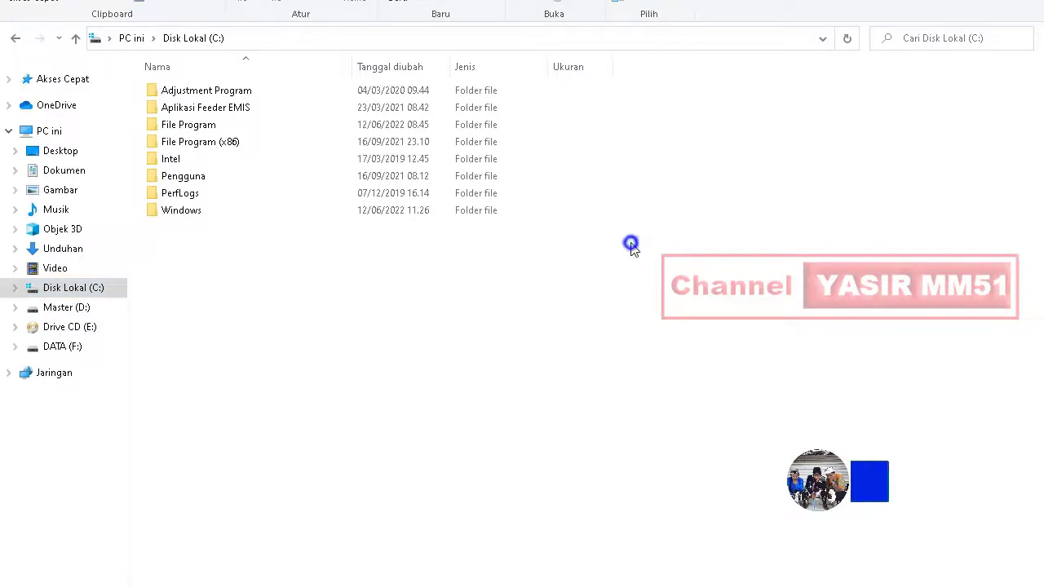
pyautogui.rightClick(628, 242)
pyautogui.click(663, 310)
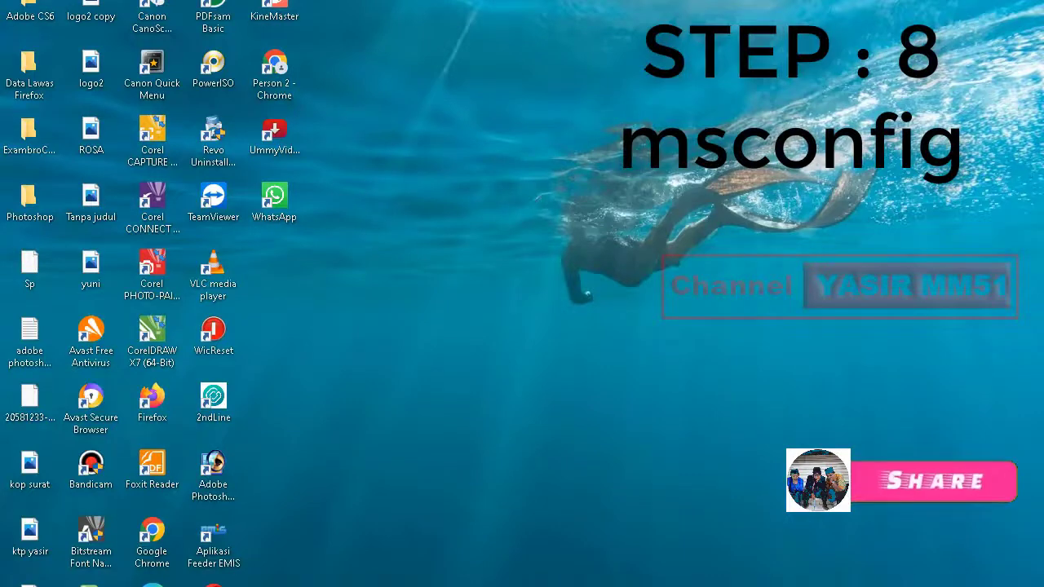
# Search Windows for RUN and open the Run dialog.
pyautogui.press('super')
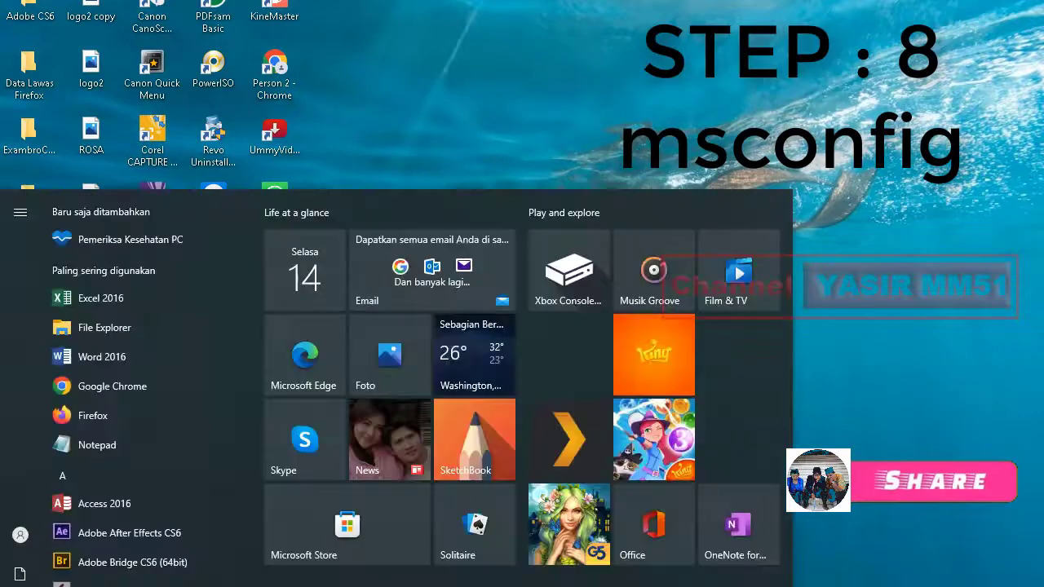
pyautogui.press('super+s')
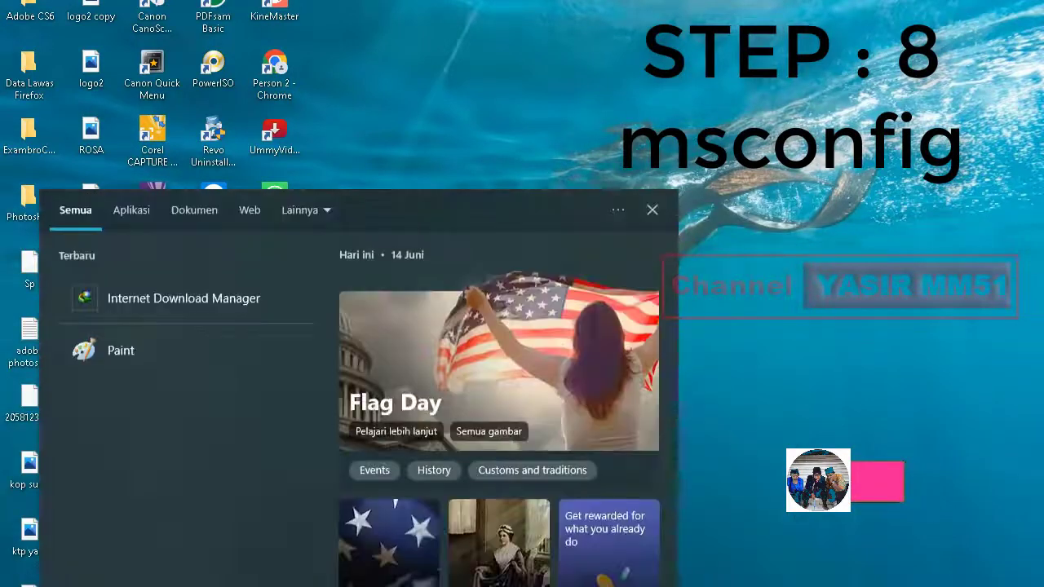
pyautogui.write('RUN')
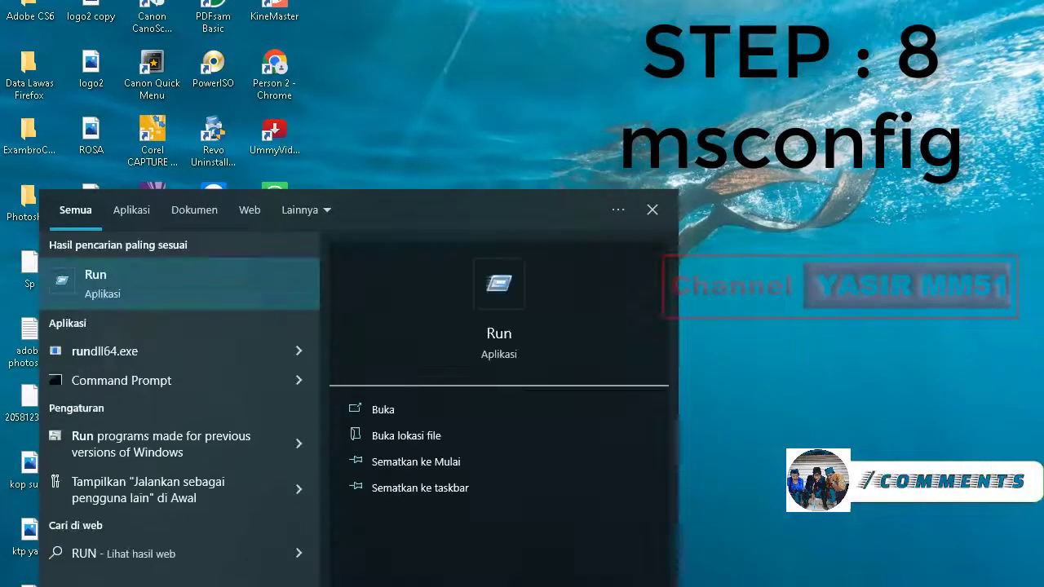
pyautogui.click(136, 295)
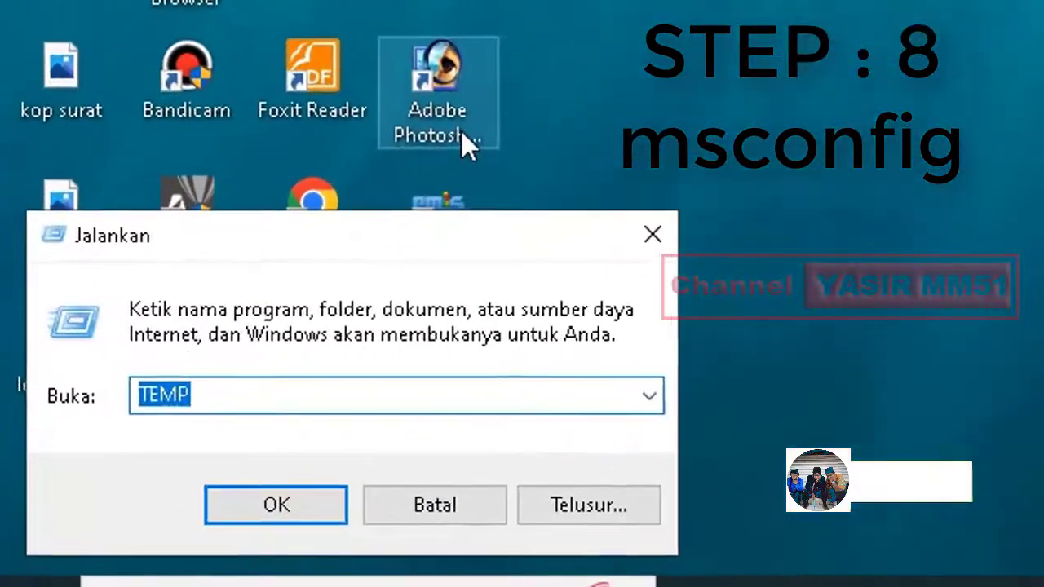
# Run msconfig to launch System Configuration and dismiss the Internet Download Manager message.
pyautogui.write('M')
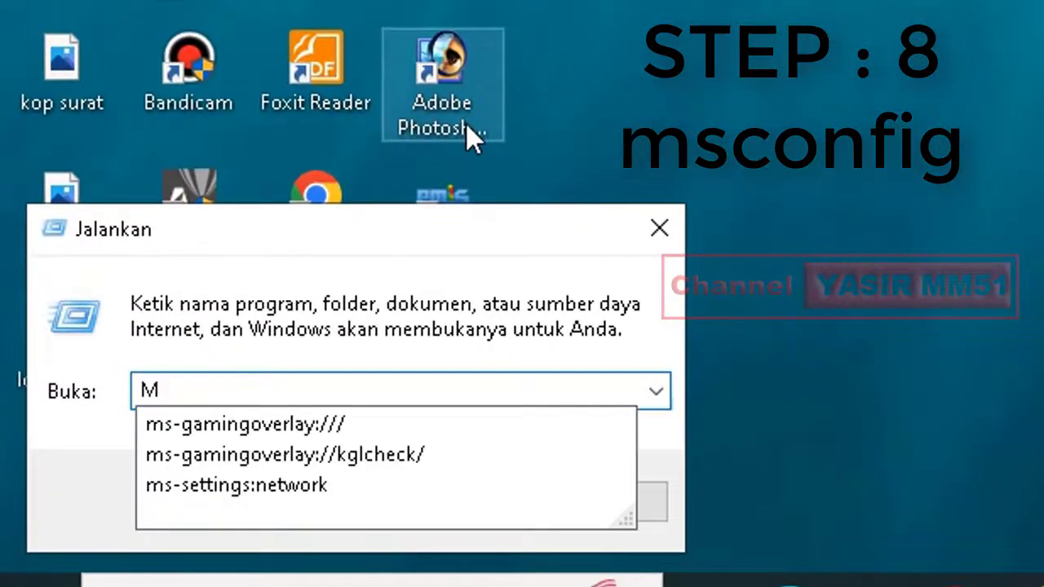
pyautogui.press('BackSpace')
pyautogui.write('ms')
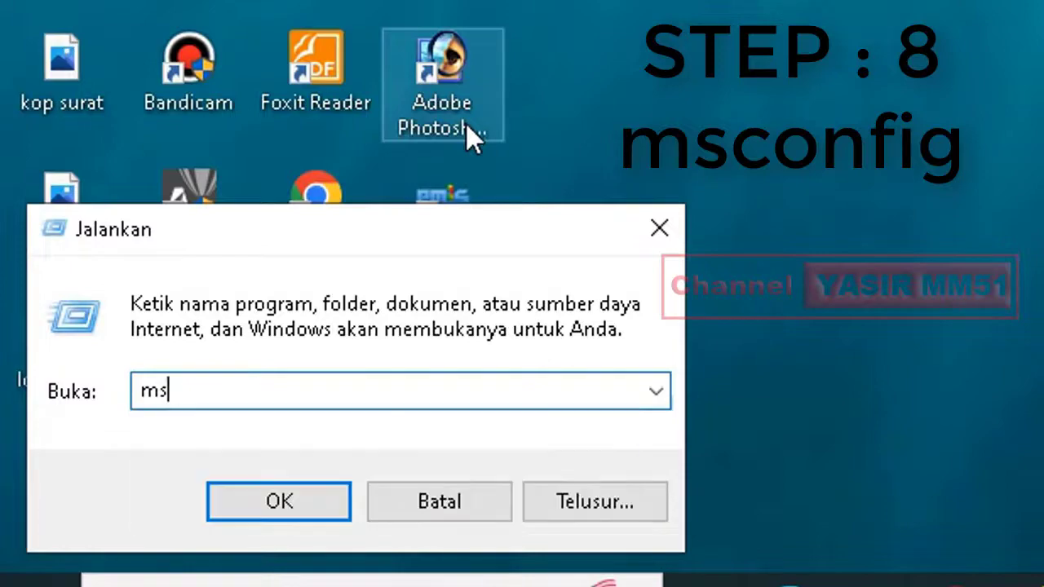
pyautogui.write('confi')
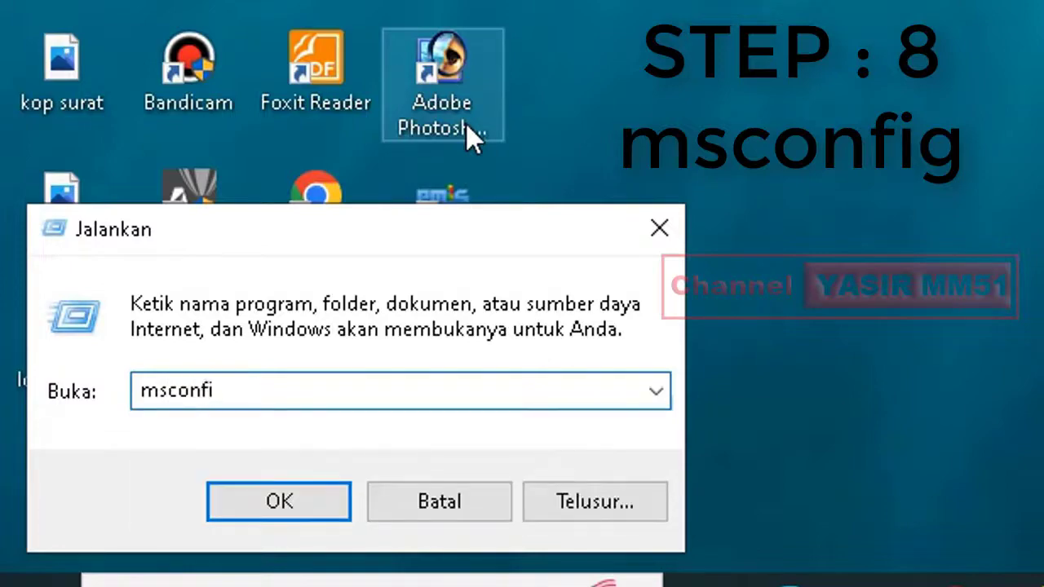
pyautogui.write('g')
pyautogui.press('Return')
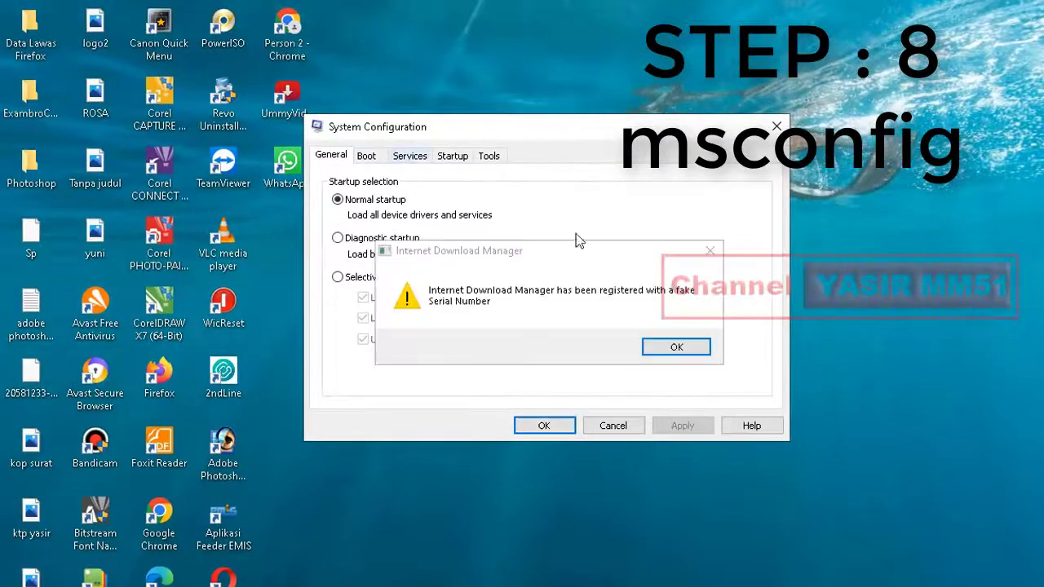
pyautogui.click(706, 254)
# Open Task Manager's startup list from System Configuration and disable Canon Quick Menu.
pyautogui.click(452, 156)
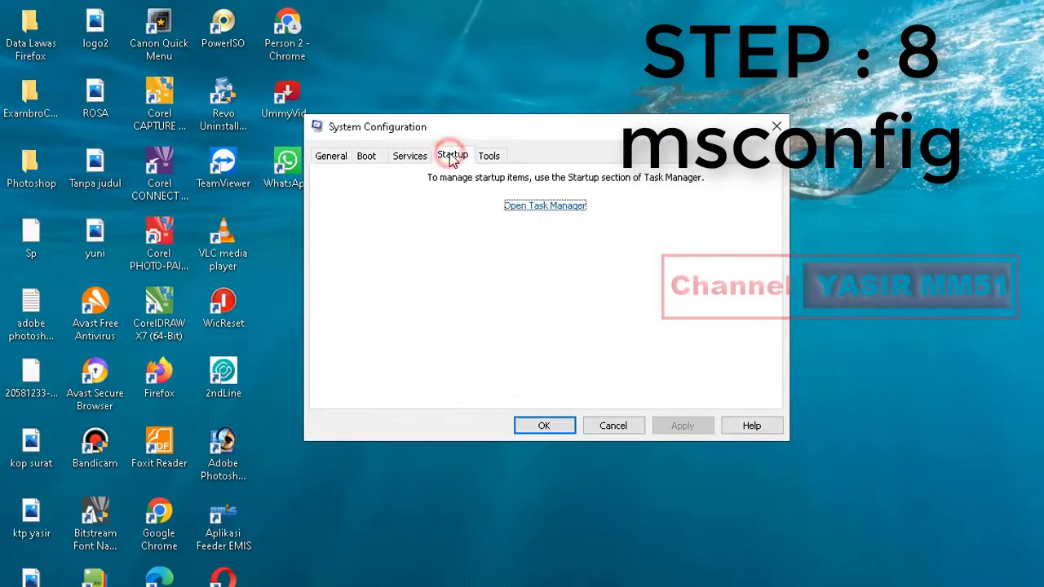
pyautogui.click(538, 206)
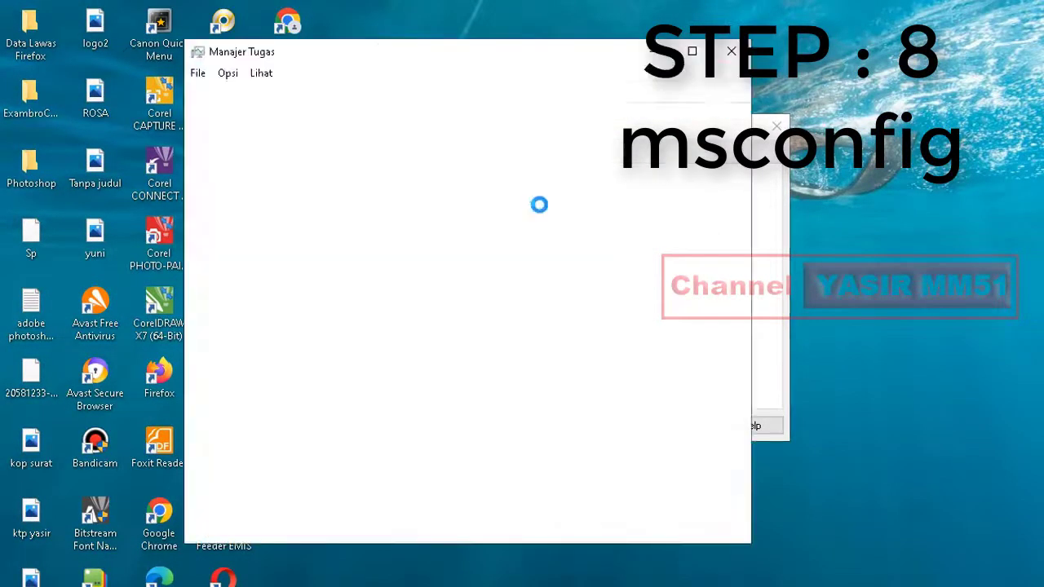
pyautogui.click(457, 213)
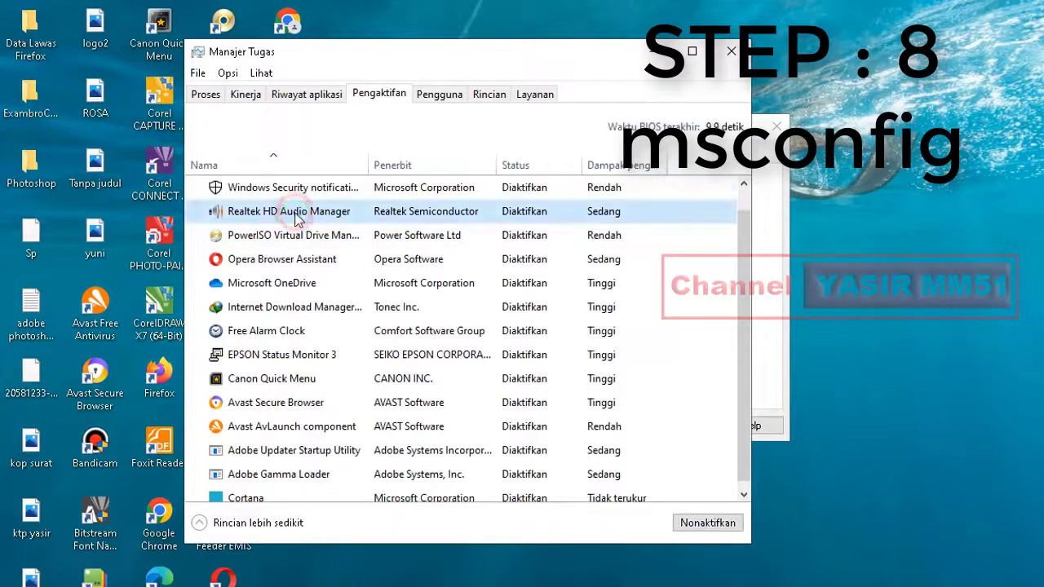
pyautogui.scroll(-1, 456, 244)
pyautogui.click(323, 398)
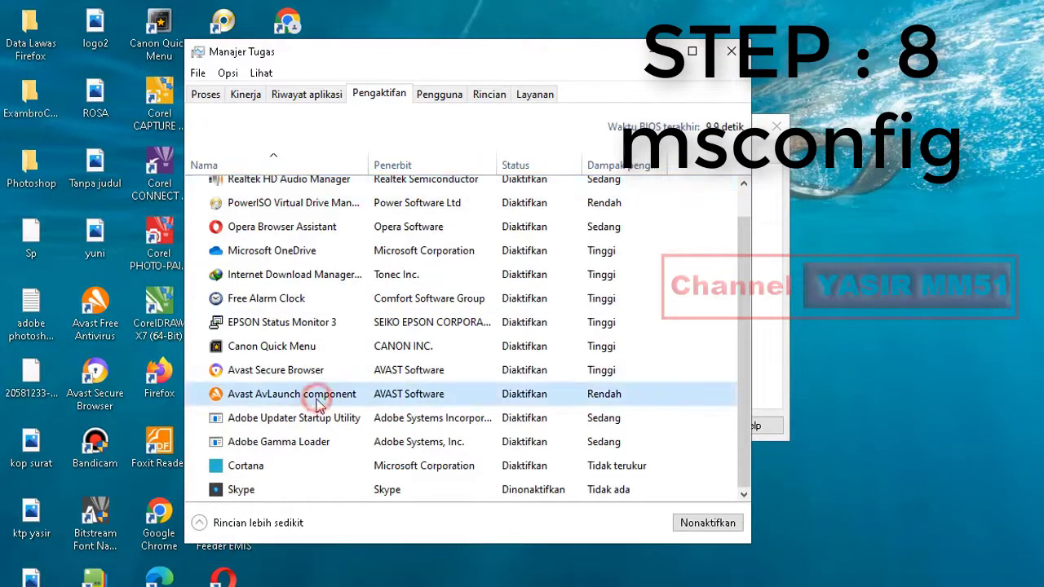
pyautogui.click(295, 345)
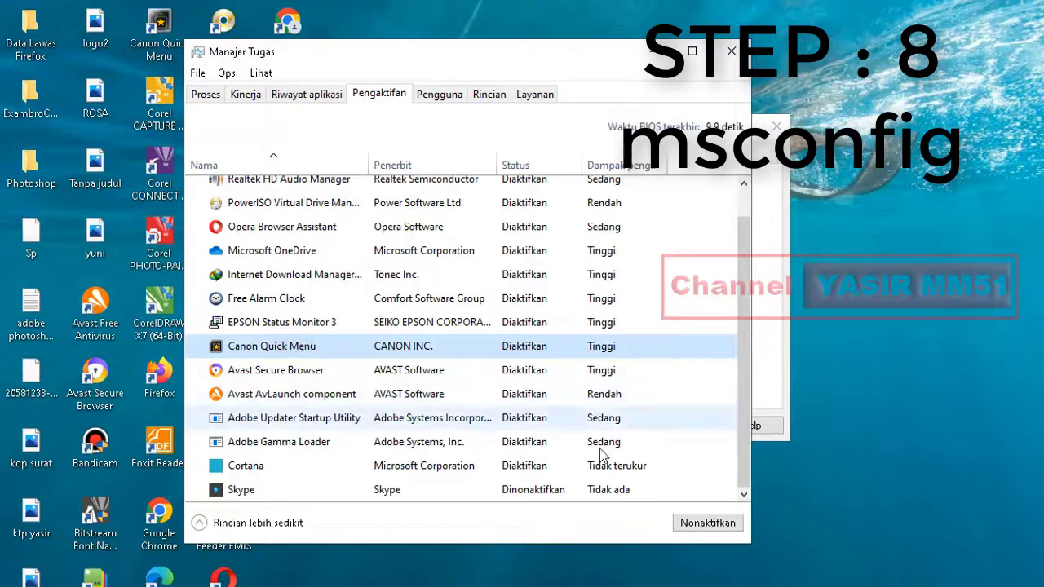
pyautogui.click(707, 526)
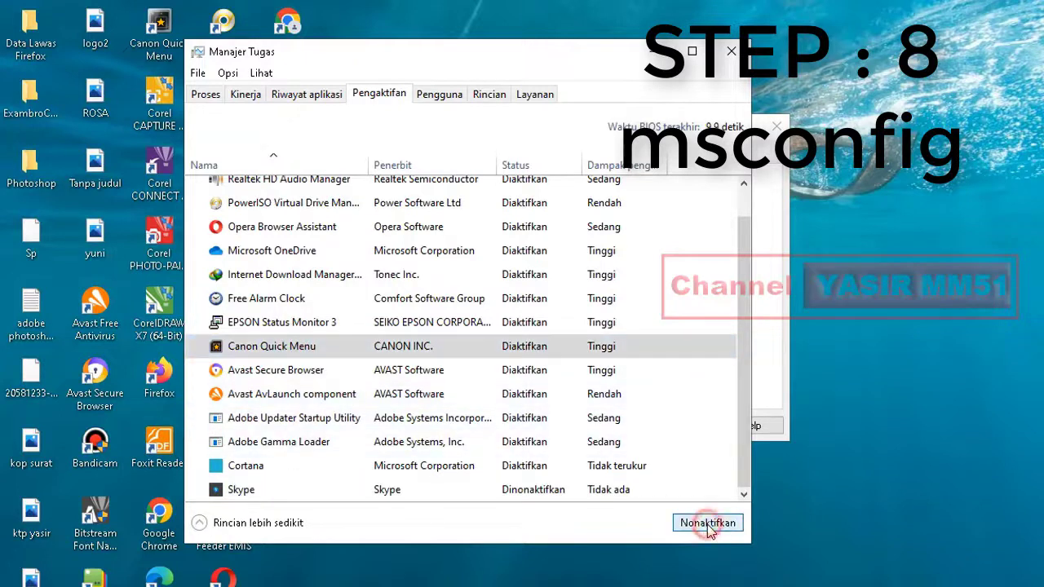
# Disable Adobe Gamma Loader at startup, and close Task Manager and System Configuration.
pyautogui.click(269, 491)
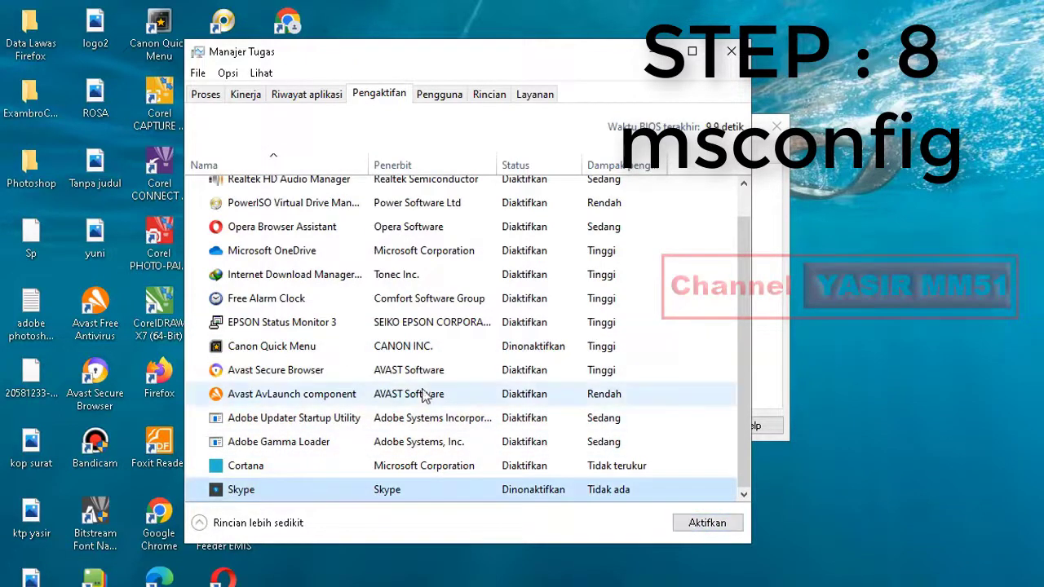
pyautogui.click(273, 466)
pyautogui.click(277, 442)
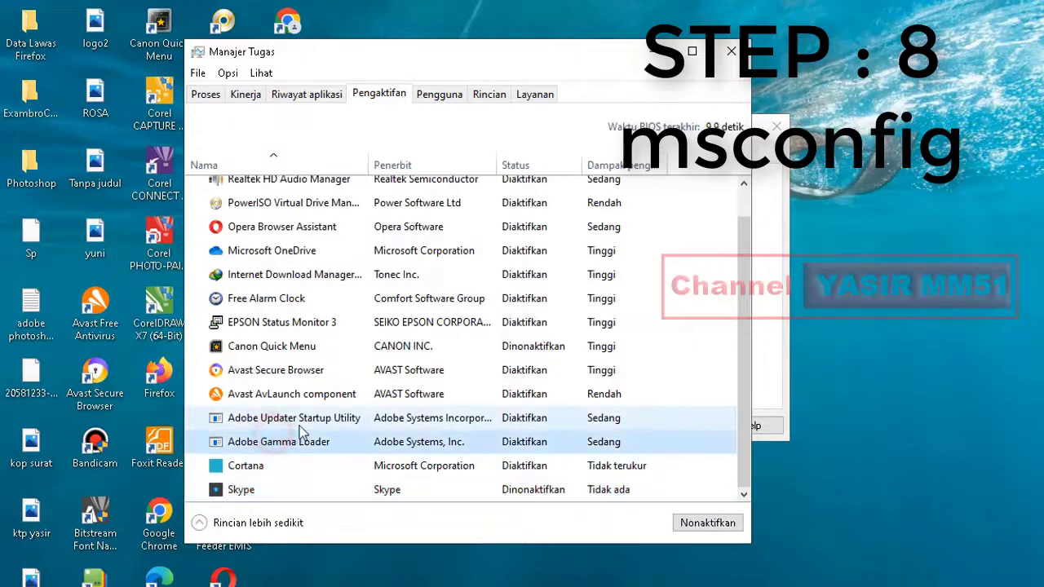
pyautogui.click(689, 524)
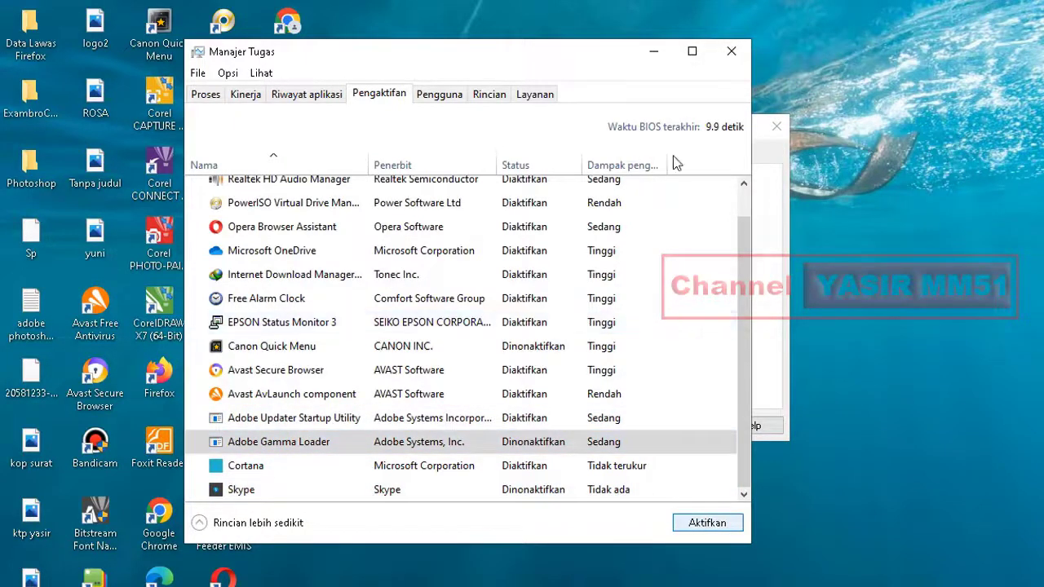
pyautogui.click(731, 52)
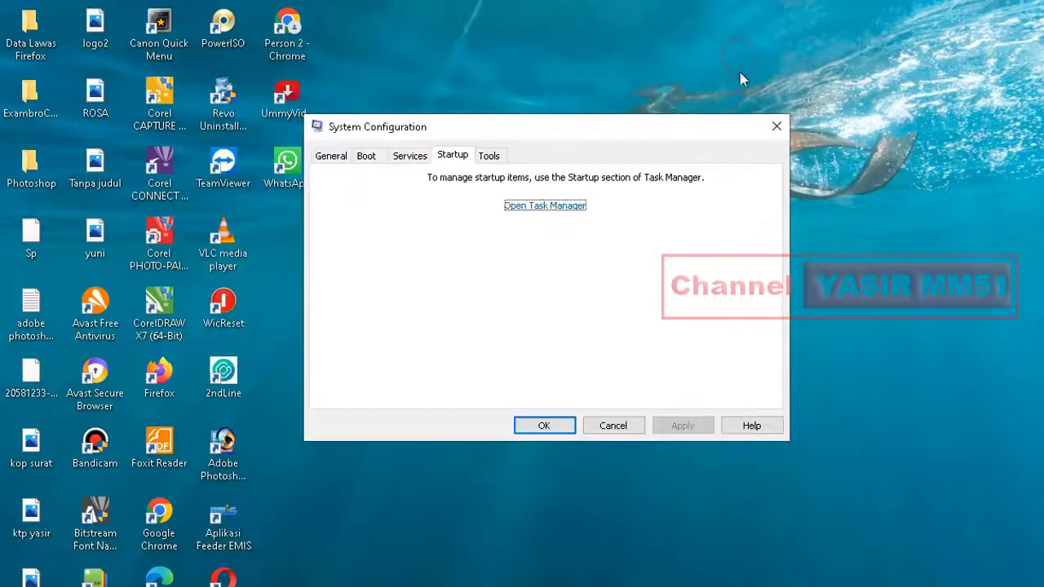
pyautogui.click(777, 126)
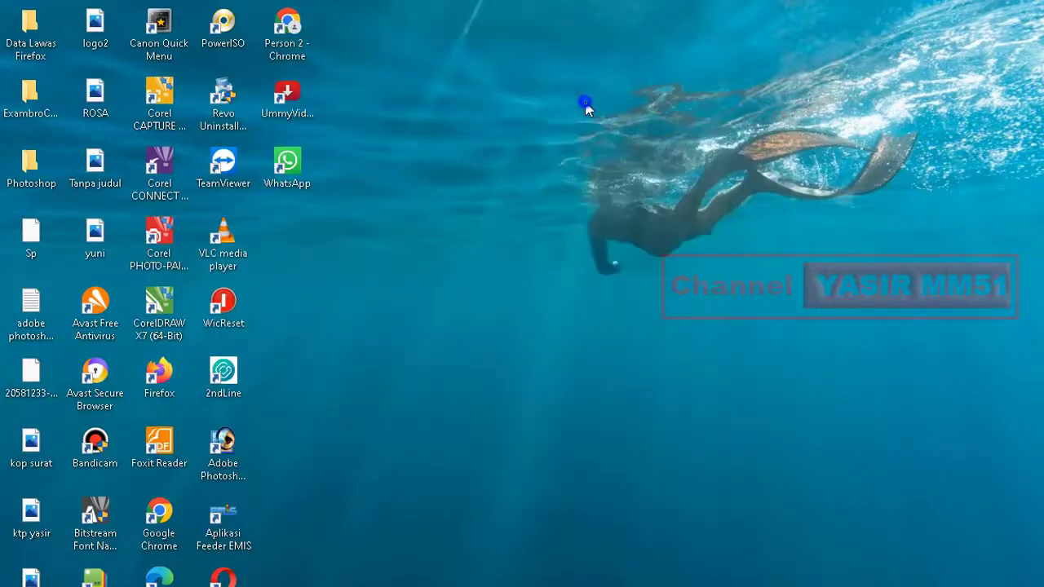
# Refresh the Windows desktop twice.
pyautogui.rightClick(585, 103)
pyautogui.click(643, 159)
pyautogui.rightClick(500, 86)
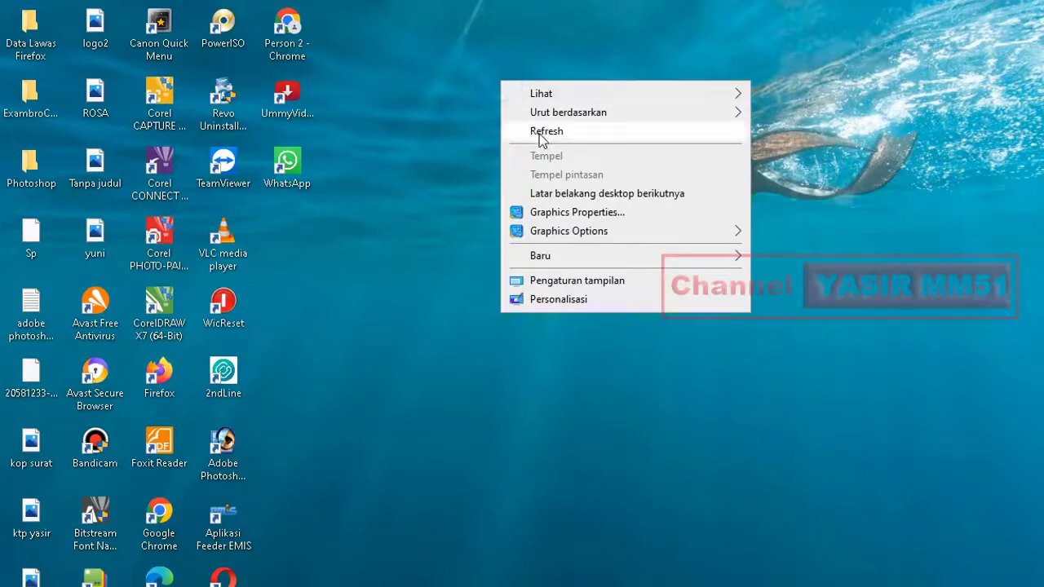
pyautogui.click(540, 138)
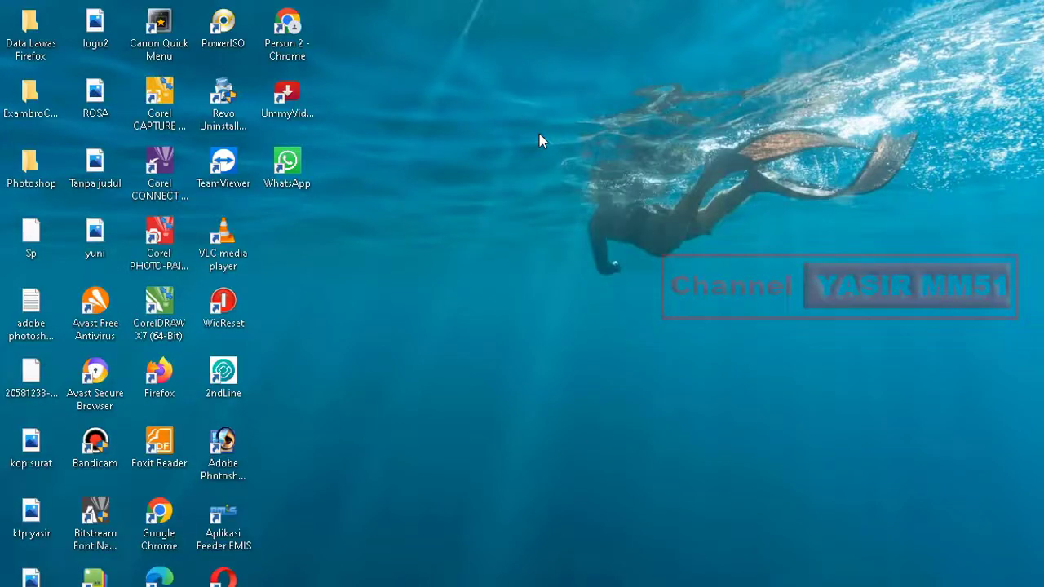